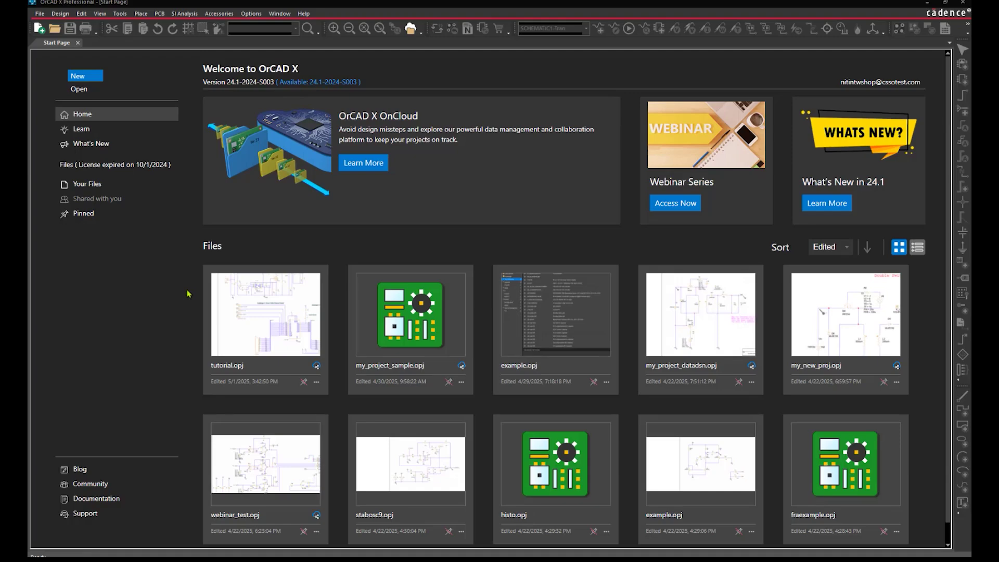
# Open the File Manager tab showing My Workspace's config, libraries and log folders
pyautogui.click(415, 37)
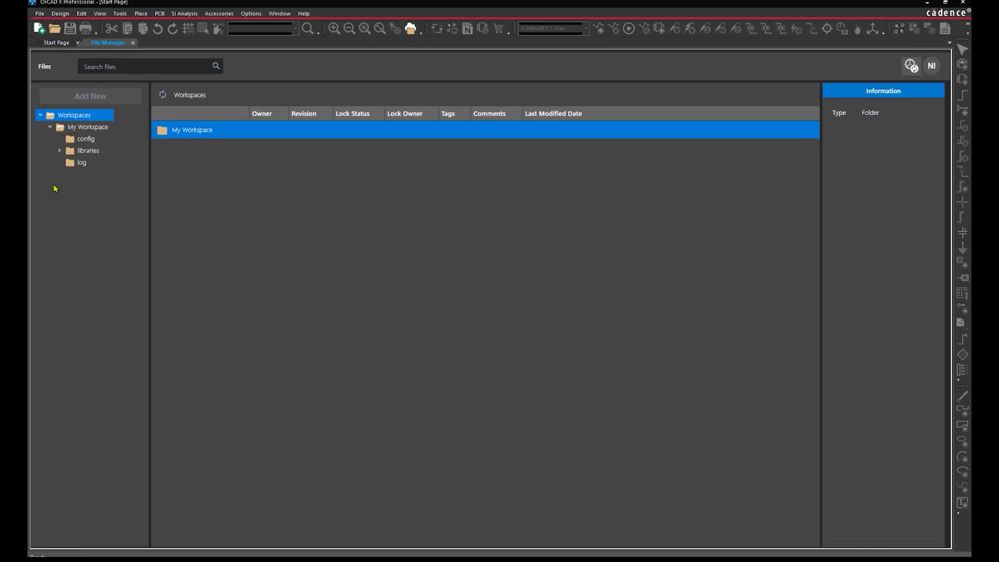
# Create a new project named my_project
pyautogui.click(40, 13)
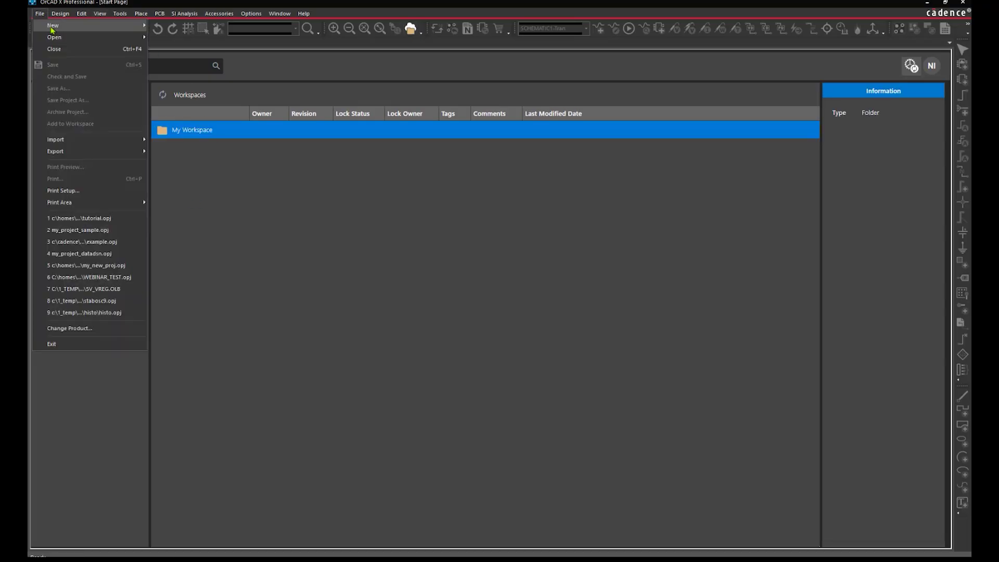
pyautogui.moveTo(52, 26)
pyautogui.click(168, 26)
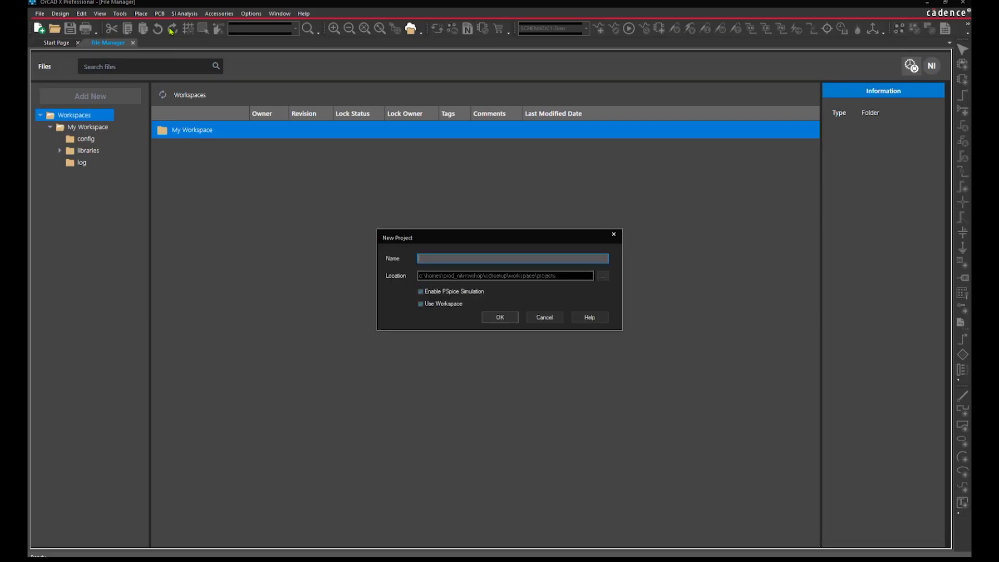
pyautogui.write('my_project')
pyautogui.click(494, 318)
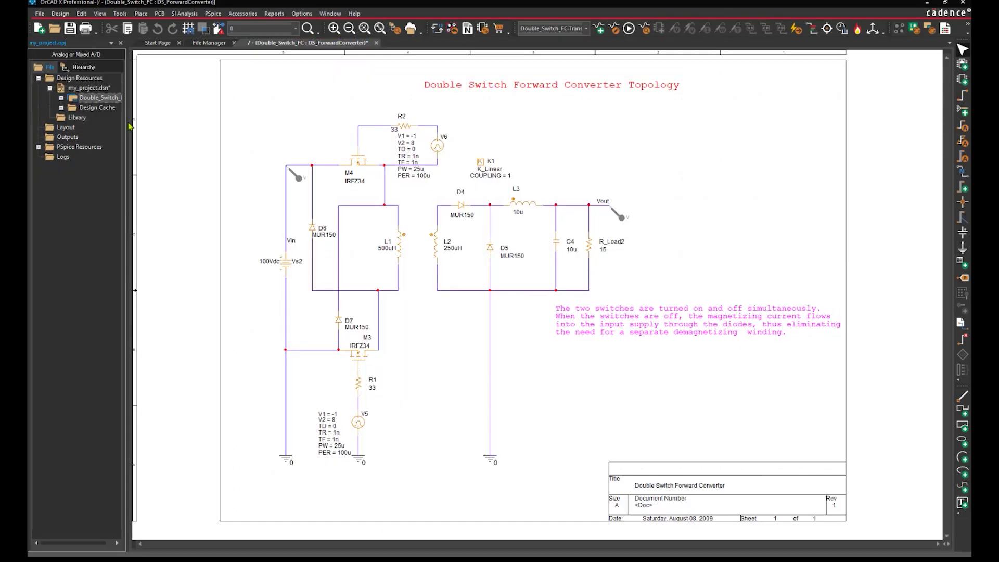
# Close the new schematic, refresh the workspace and show the projects folder's contents
pyautogui.click(121, 43)
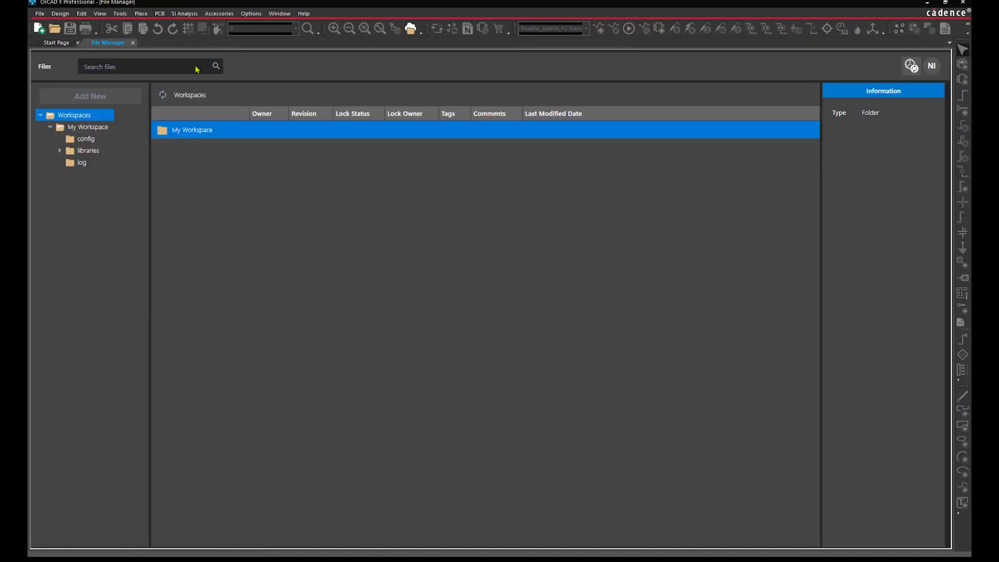
pyautogui.click(162, 95)
pyautogui.click(60, 176)
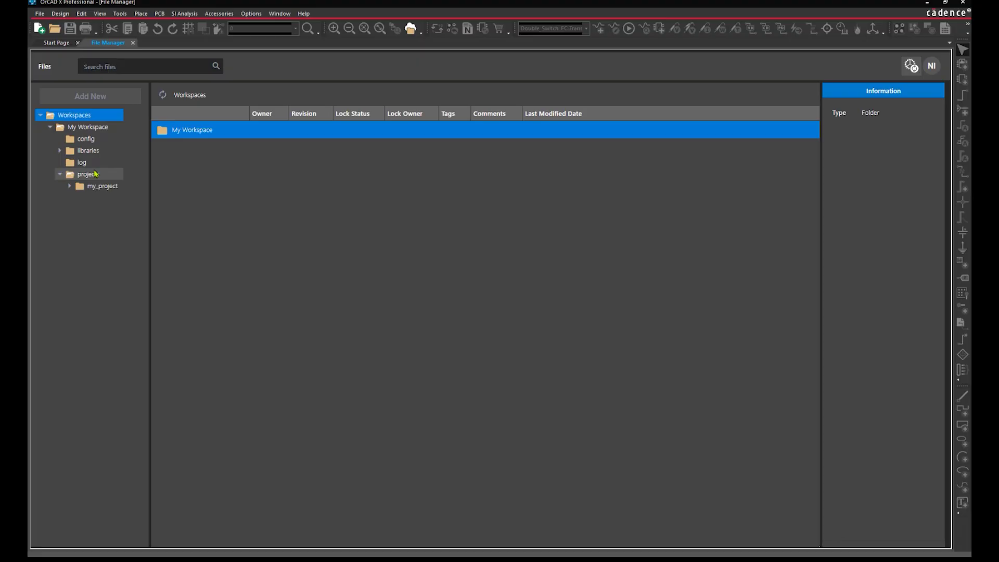
pyautogui.click(93, 177)
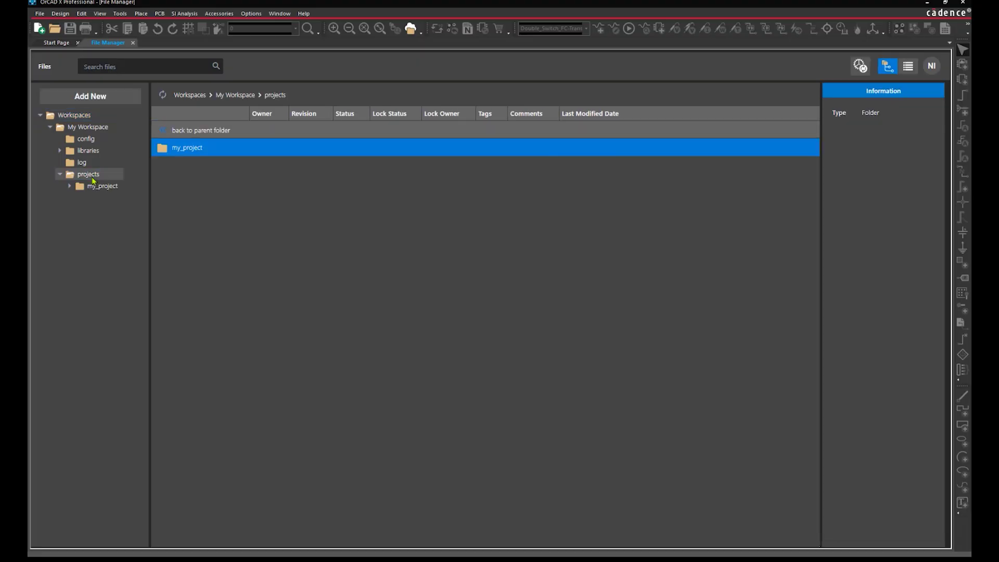
# Upload the C:\1_migrate_data\projects folder to the workspace and open the tutorial project
pyautogui.click(119, 97)
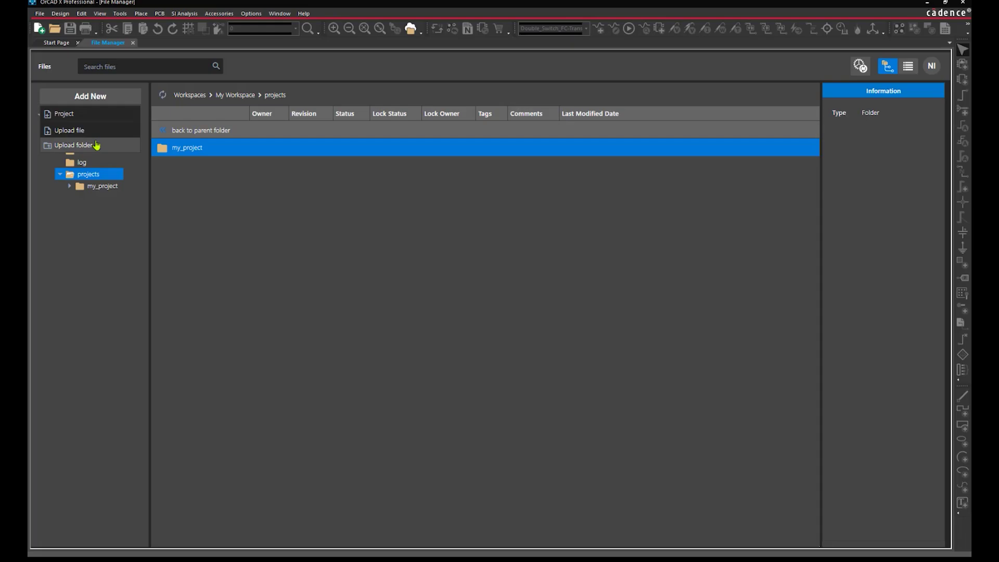
pyautogui.click(96, 146)
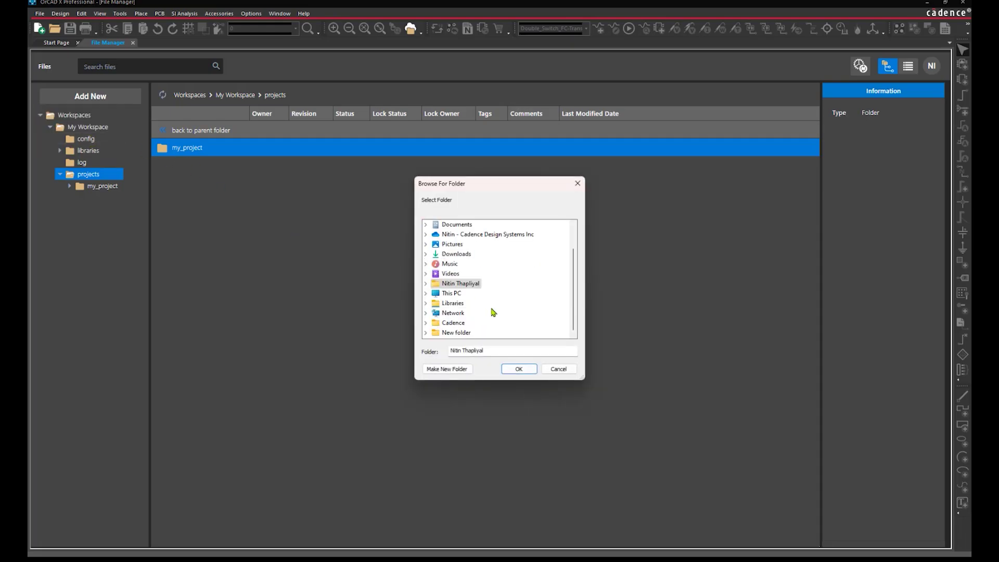
pyautogui.click(480, 264)
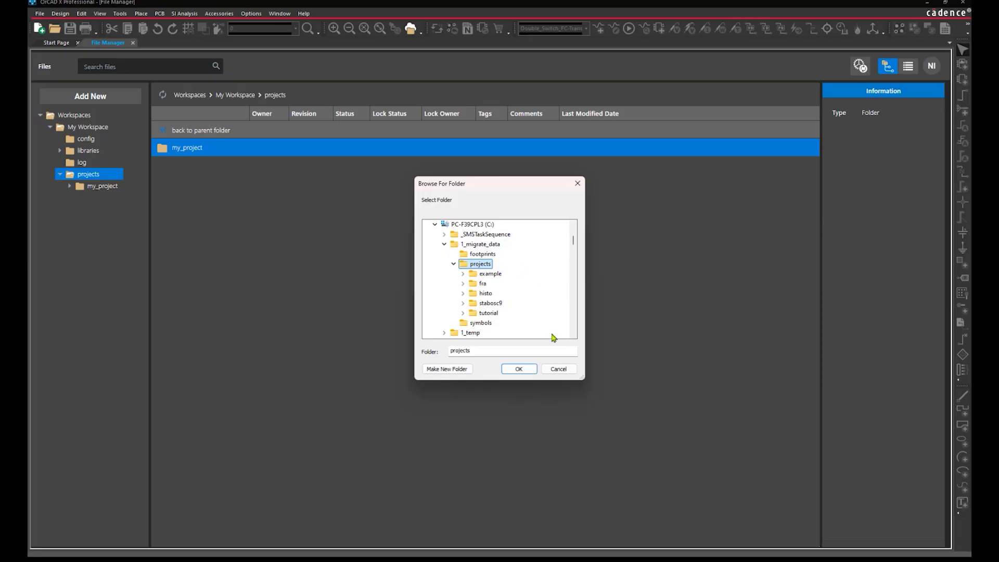
pyautogui.click(520, 369)
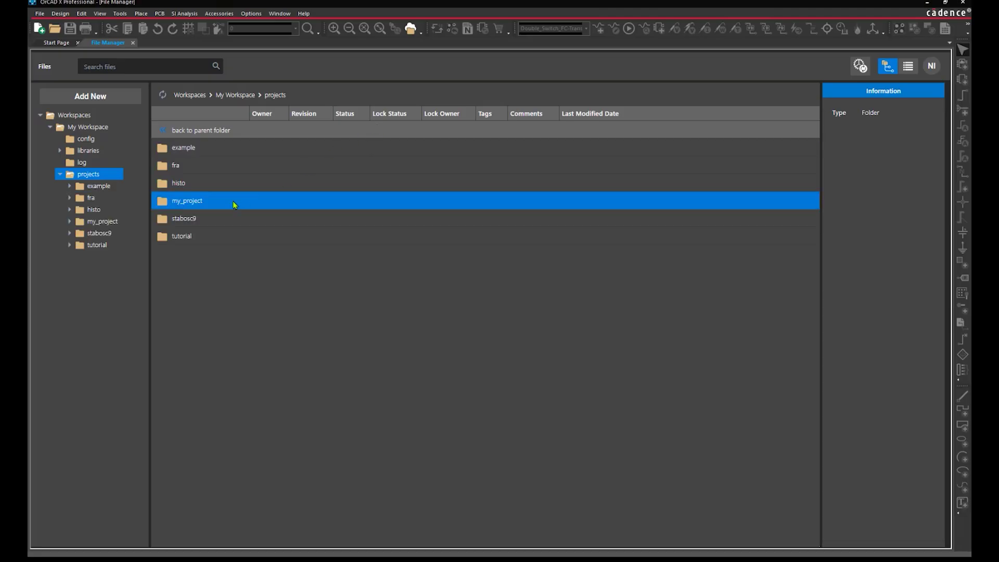
pyautogui.doubleClick(201, 236)
pyautogui.click(254, 221)
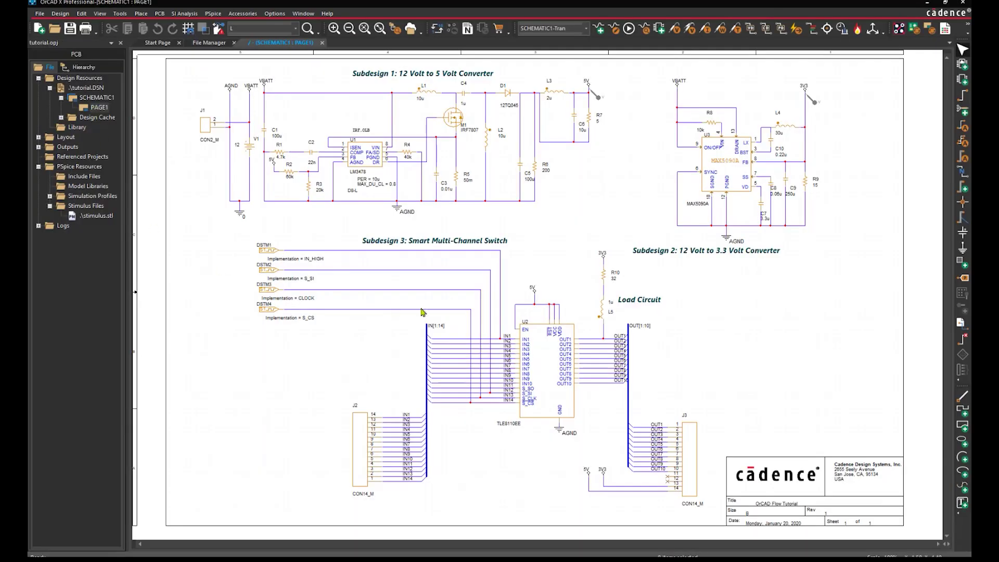
# Select tutorial.DSN, then view my_project's .dsn and .opj files in the File Manager
pyautogui.click(98, 87)
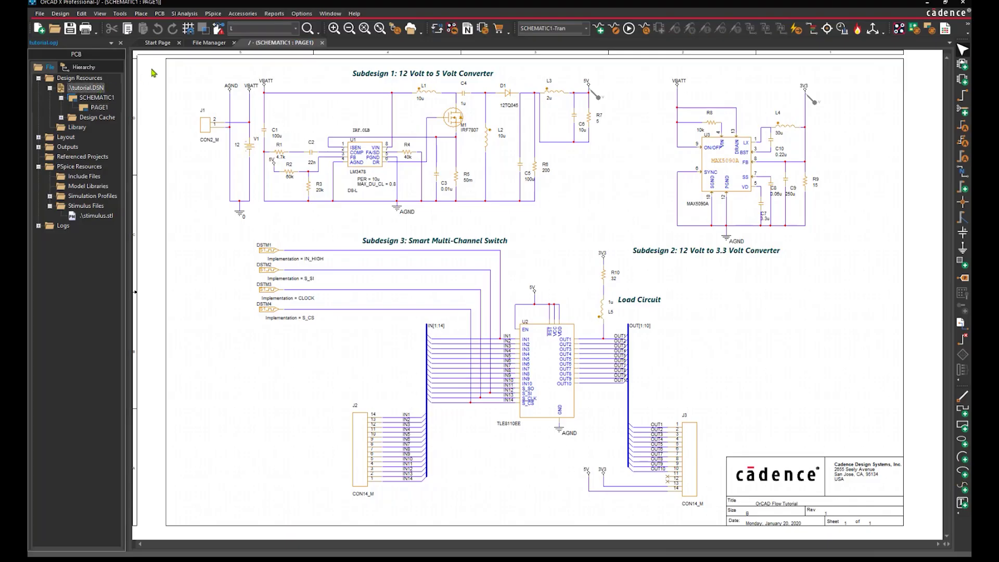
pyautogui.click(206, 45)
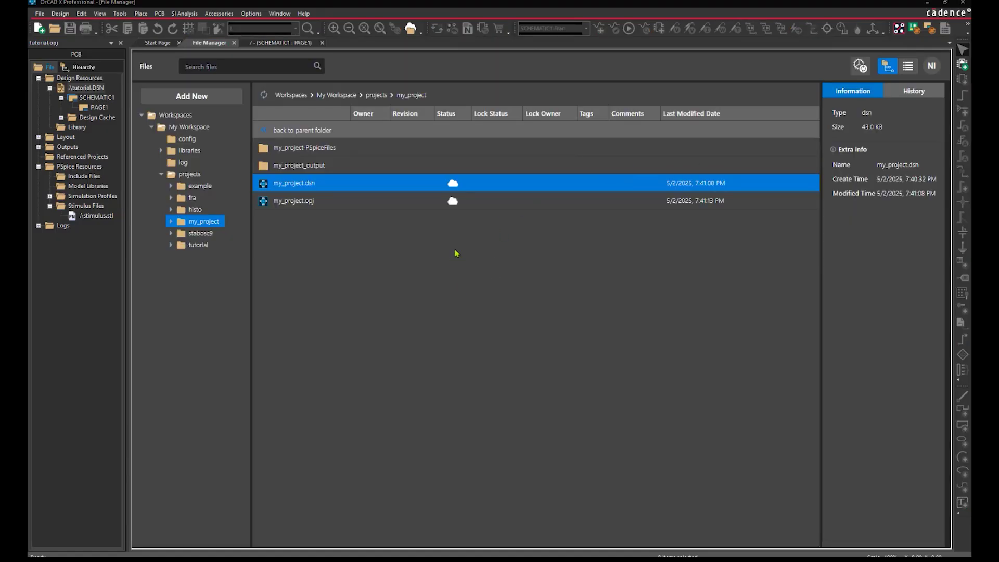
# Confirm my_project.dsn is synced in the remote session, then return to tutorial's SCHEMATIC1 page
pyautogui.moveTo(971, 80); pyautogui.dragTo(401, 247)
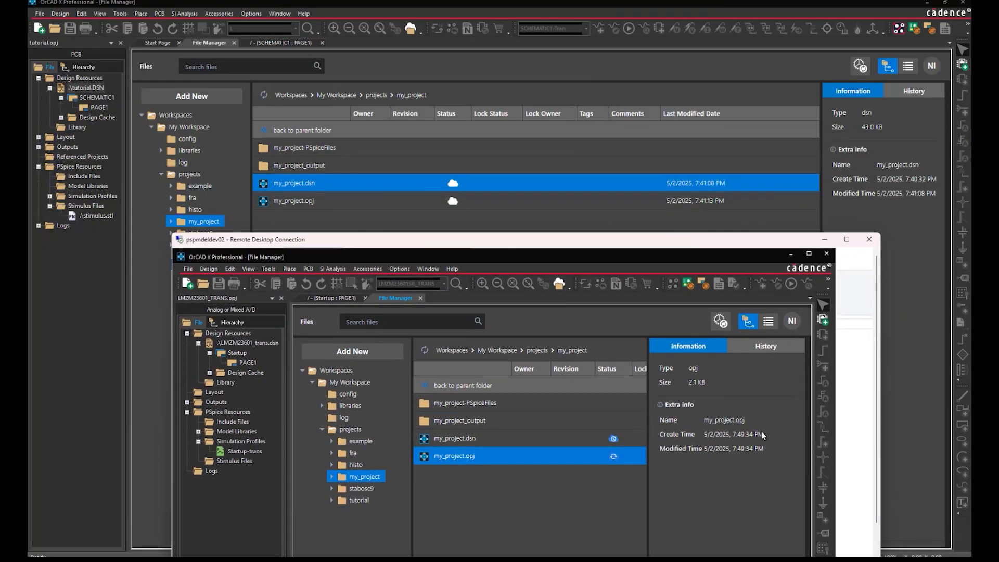
pyautogui.click(532, 442)
pyautogui.moveTo(574, 248); pyautogui.dragTo(998, 240)
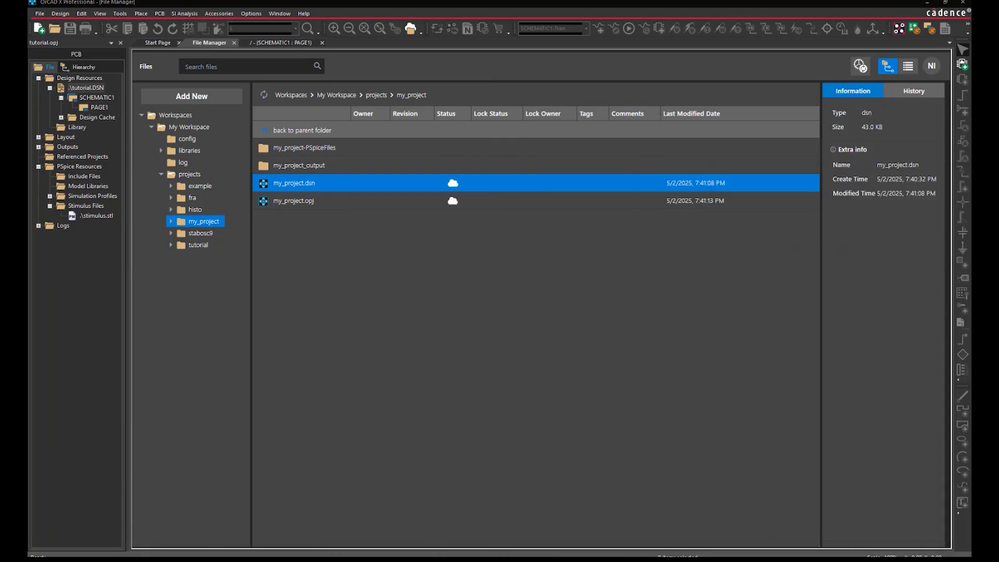
pyautogui.click(286, 44)
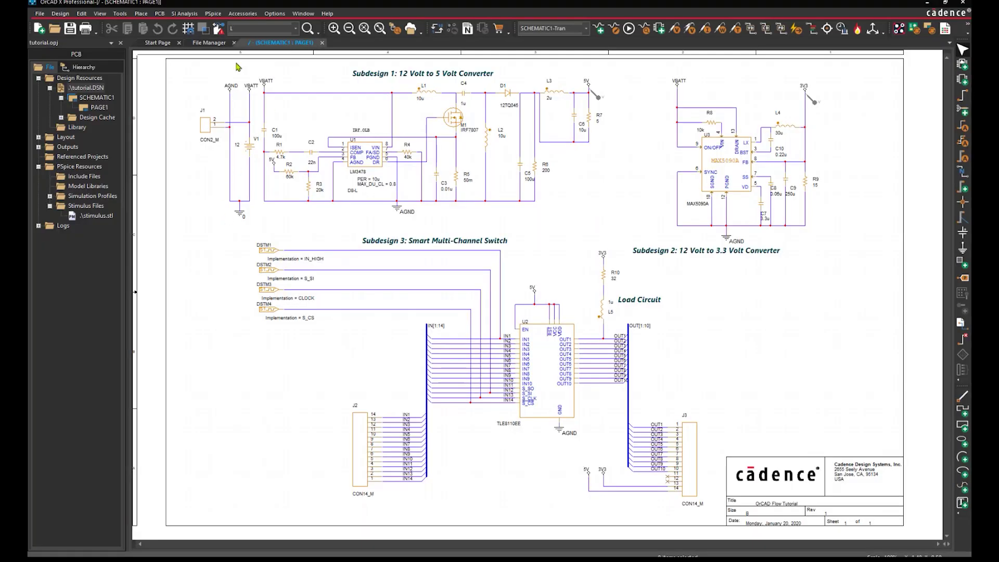
# Launch the Component Explorer from Place > Component
pyautogui.click(141, 13)
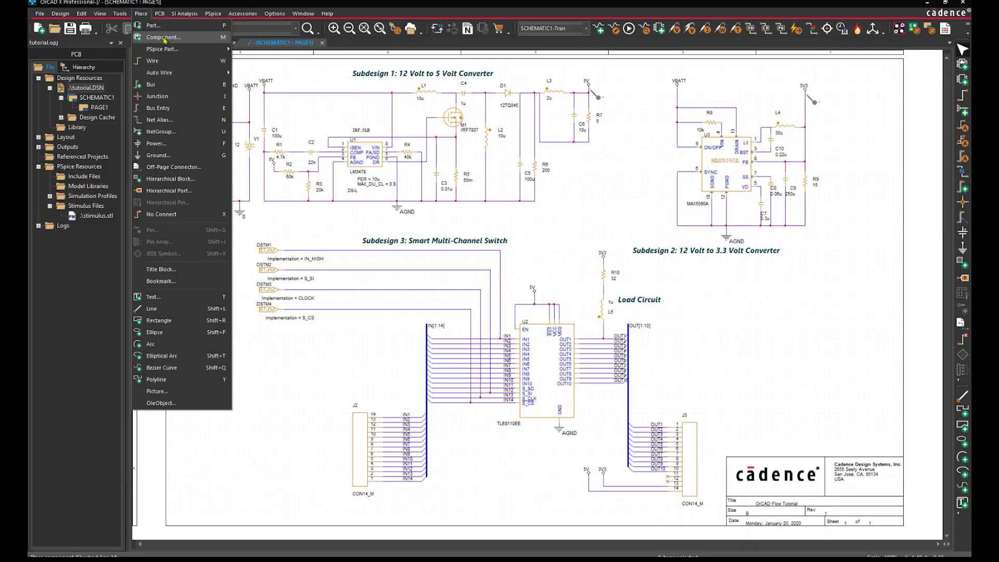
pyautogui.click(164, 38)
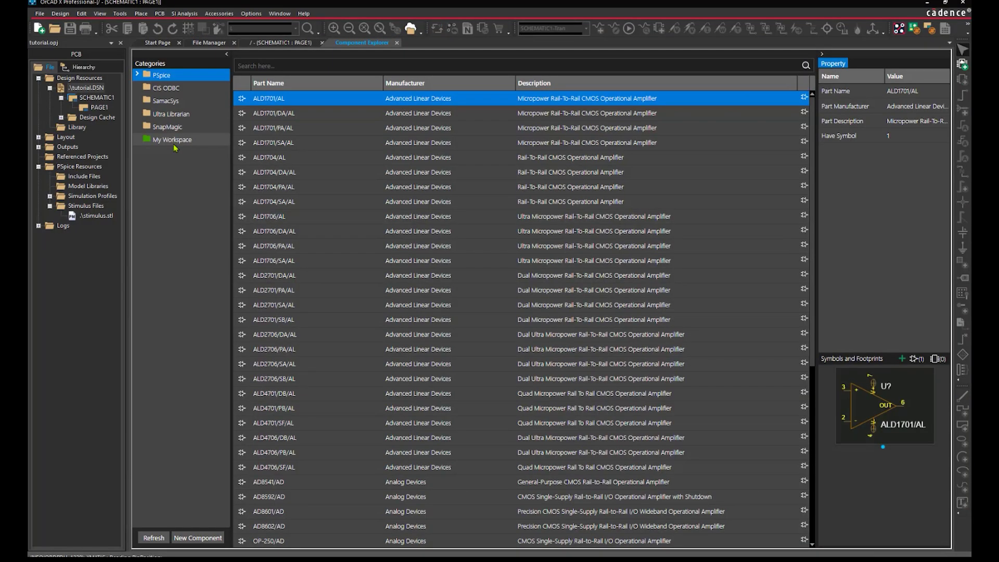
# Start a new My Workspace component CDN-BJT-001 with Active lifecycle status
pyautogui.click(174, 145)
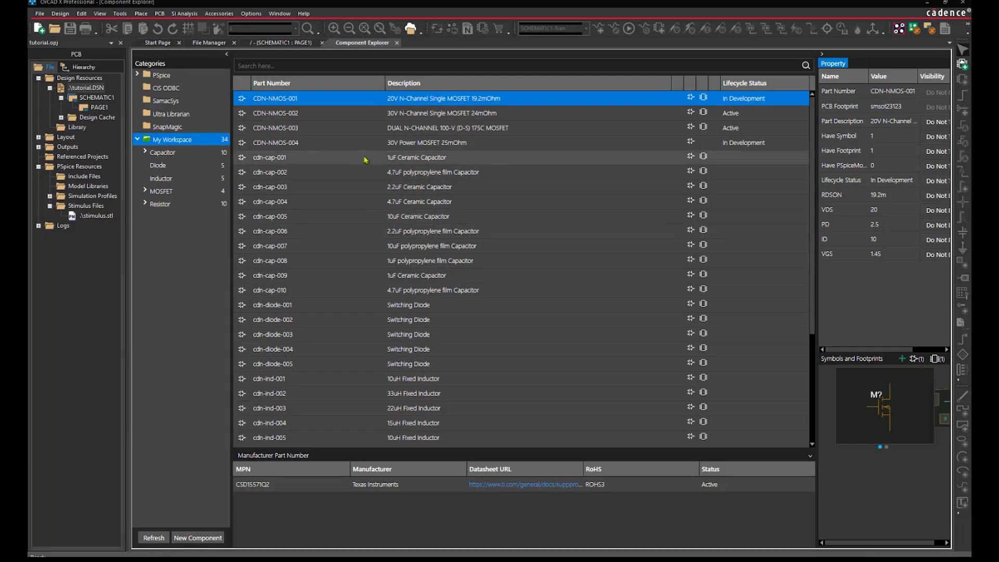
pyautogui.rightClick(178, 141)
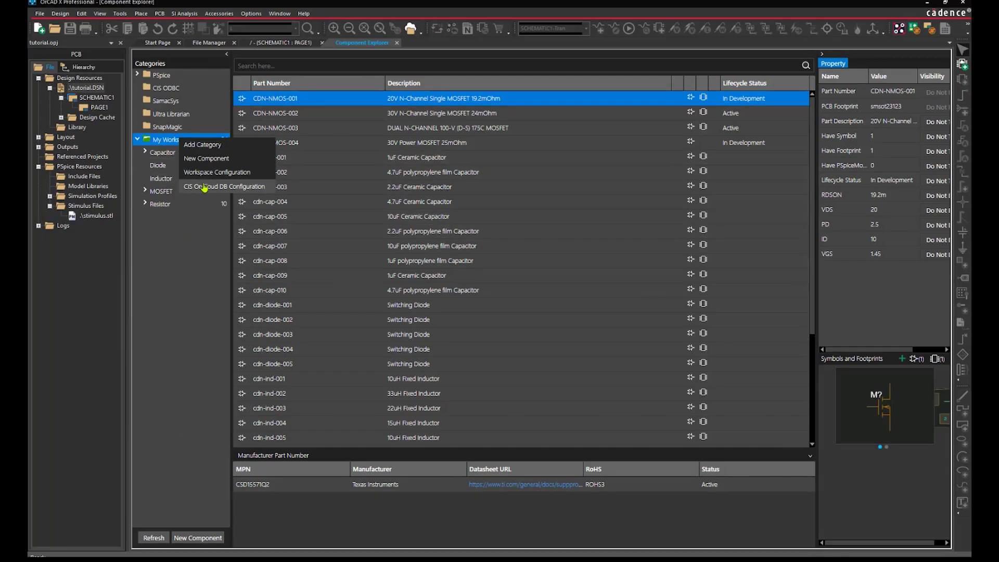
pyautogui.click(206, 159)
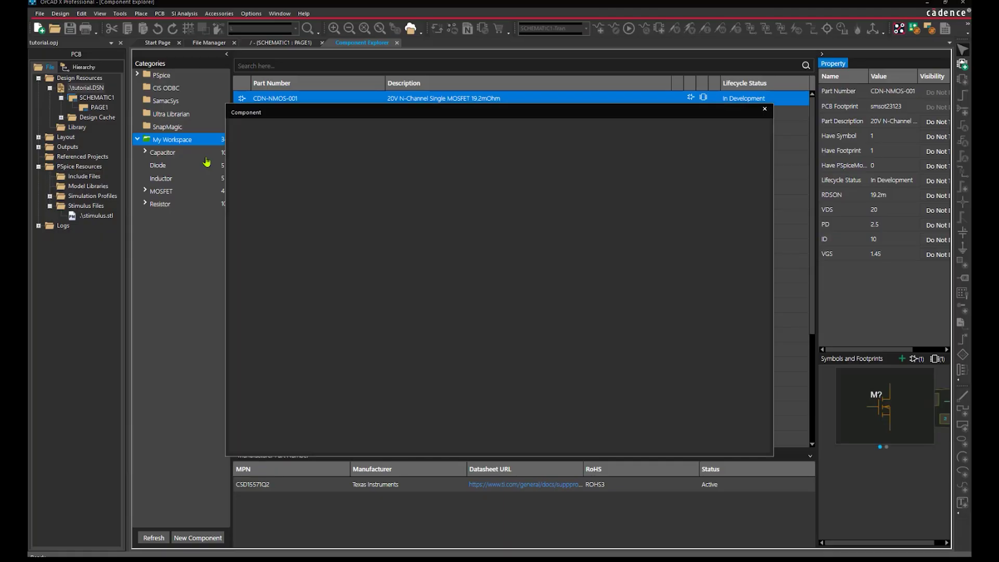
pyautogui.write('CDN-BJT-001')
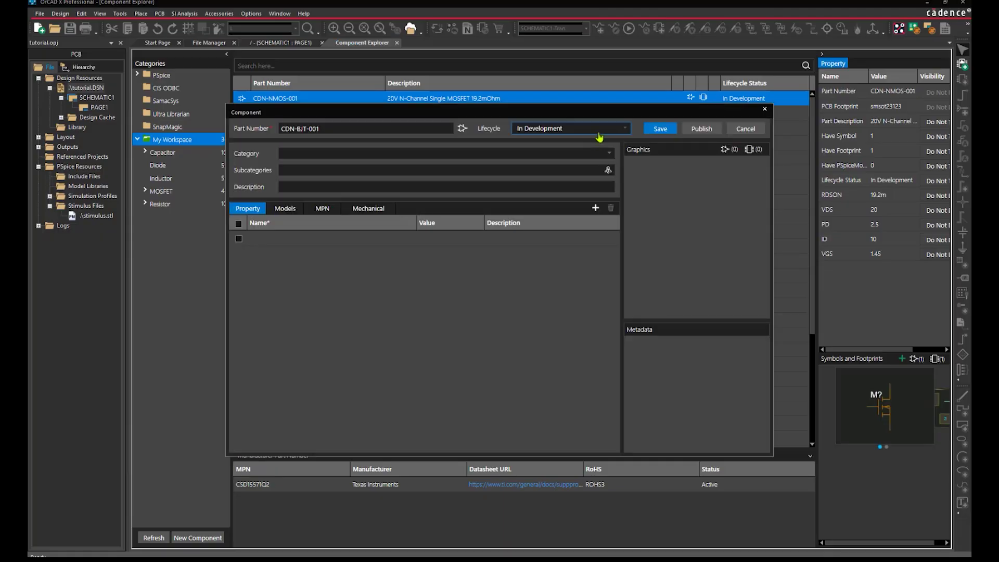
pyautogui.click(598, 130)
pyautogui.click(569, 165)
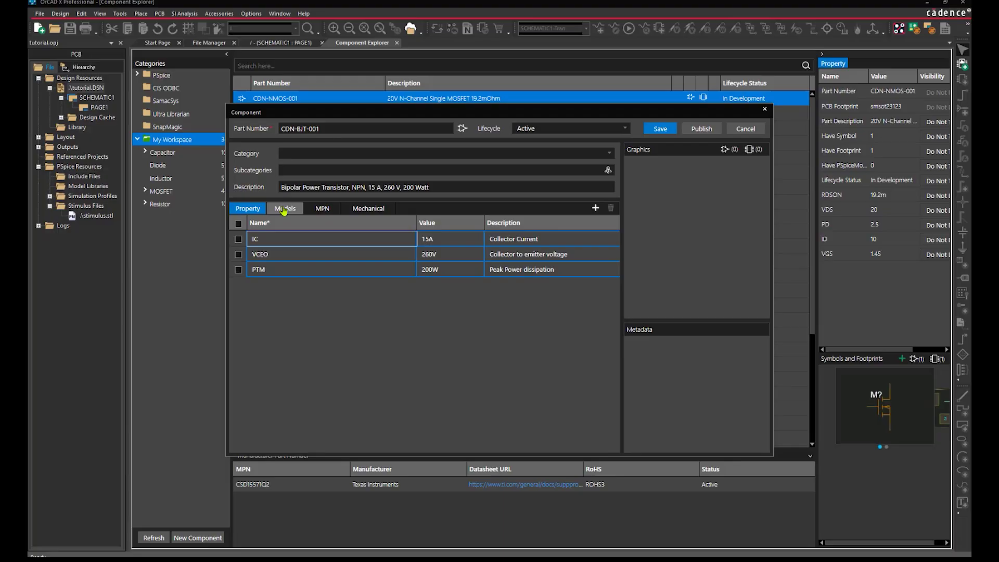
# Attach the NPN symbol from the TEMPLATES library to the component
pyautogui.click(284, 208)
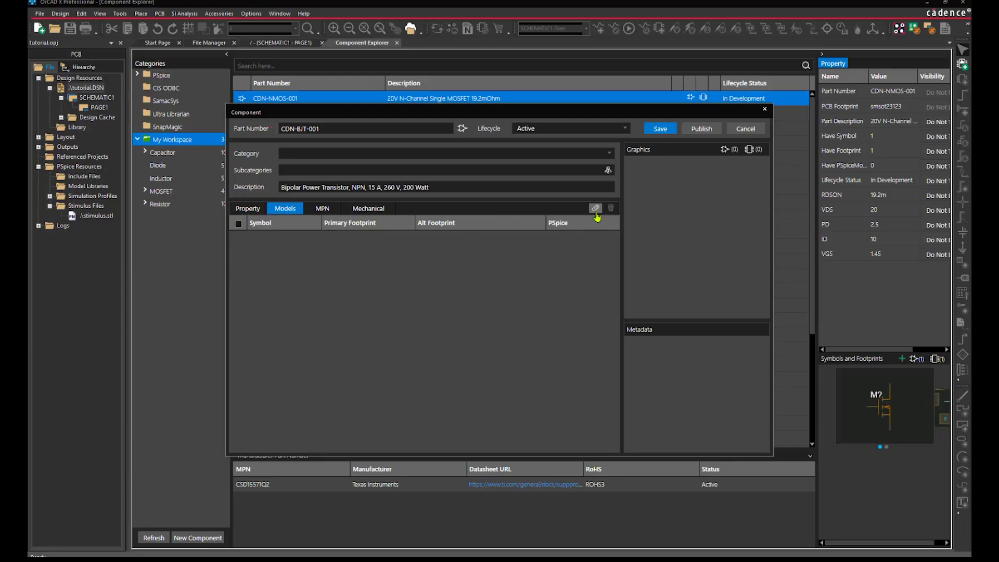
pyautogui.click(596, 208)
pyautogui.click(589, 234)
pyautogui.click(331, 241)
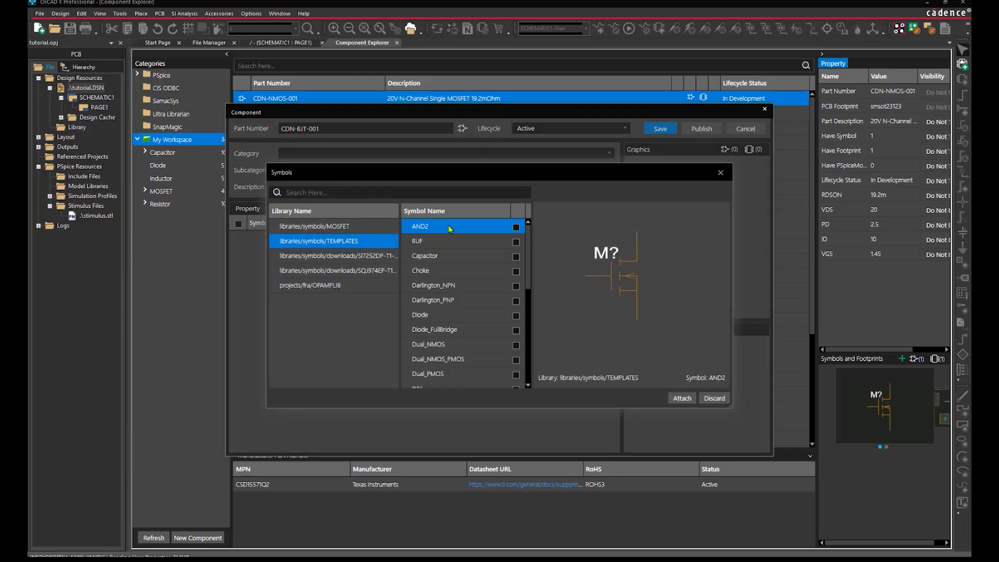
pyautogui.scroll(-3, 463, 292)
pyautogui.click(515, 316)
pyautogui.click(683, 398)
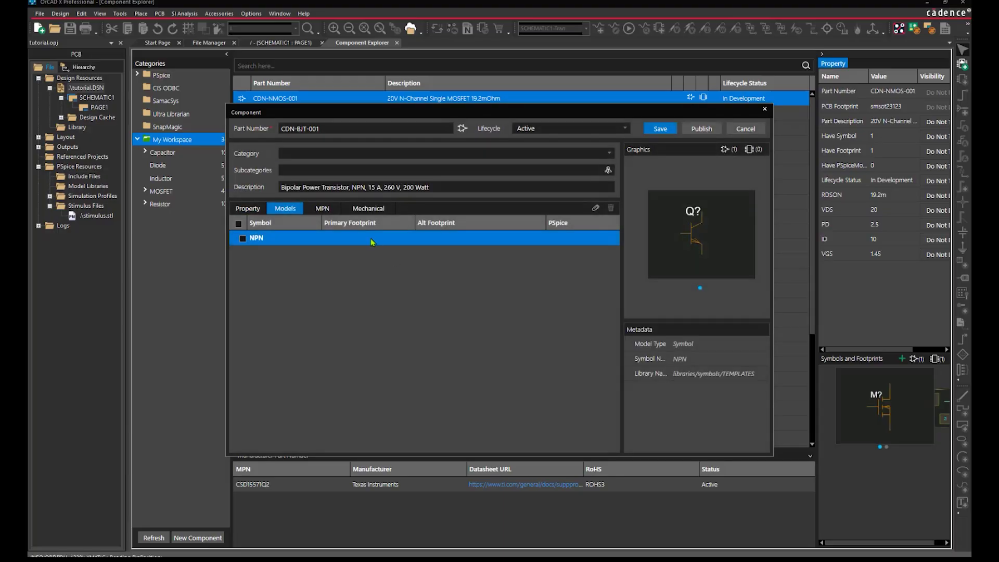
# Attach the smsot23123 footprint and save the component
pyautogui.click(370, 238)
pyautogui.click(328, 218)
pyautogui.write('SMSO')
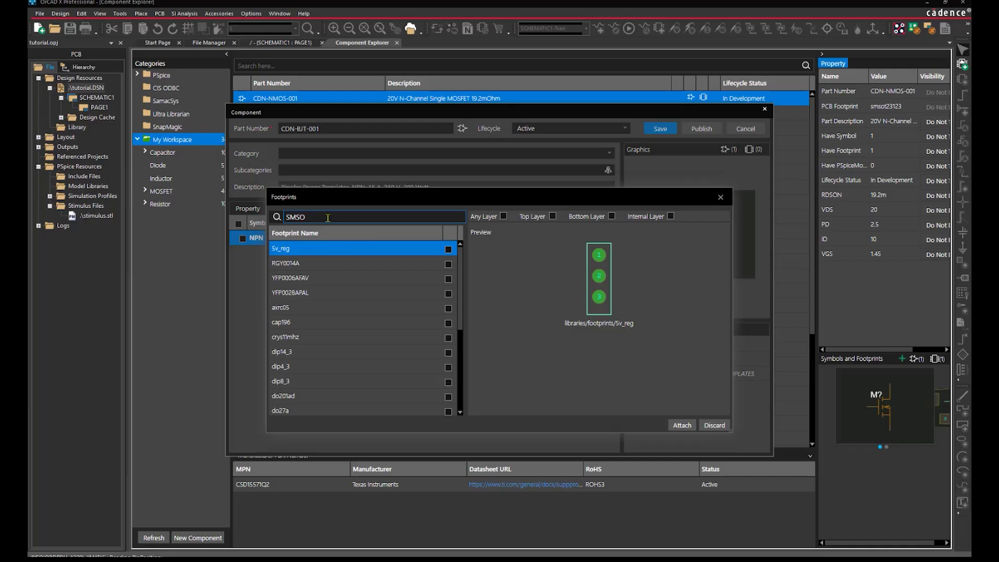
pyautogui.click(454, 250)
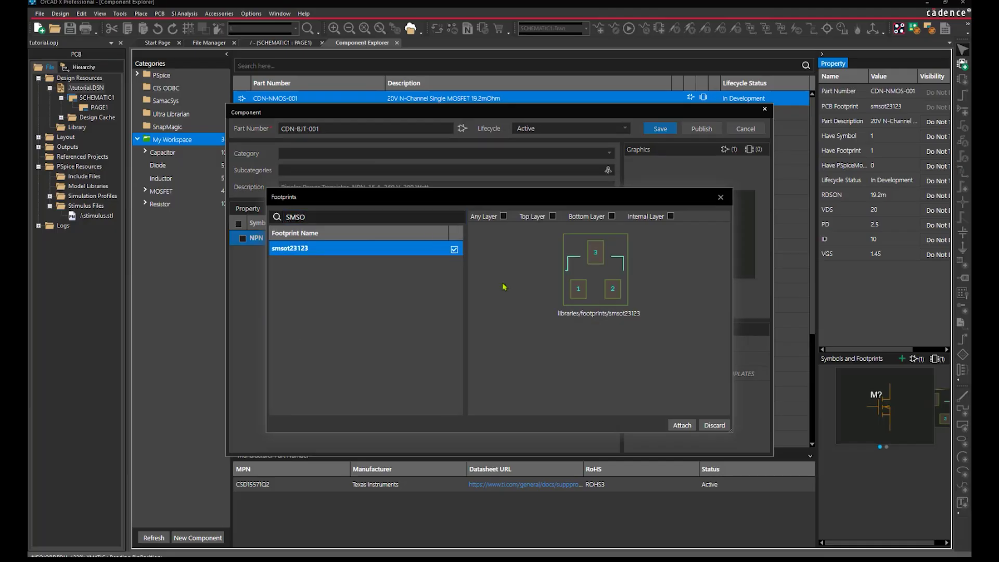
pyautogui.click(682, 425)
pyautogui.click(669, 132)
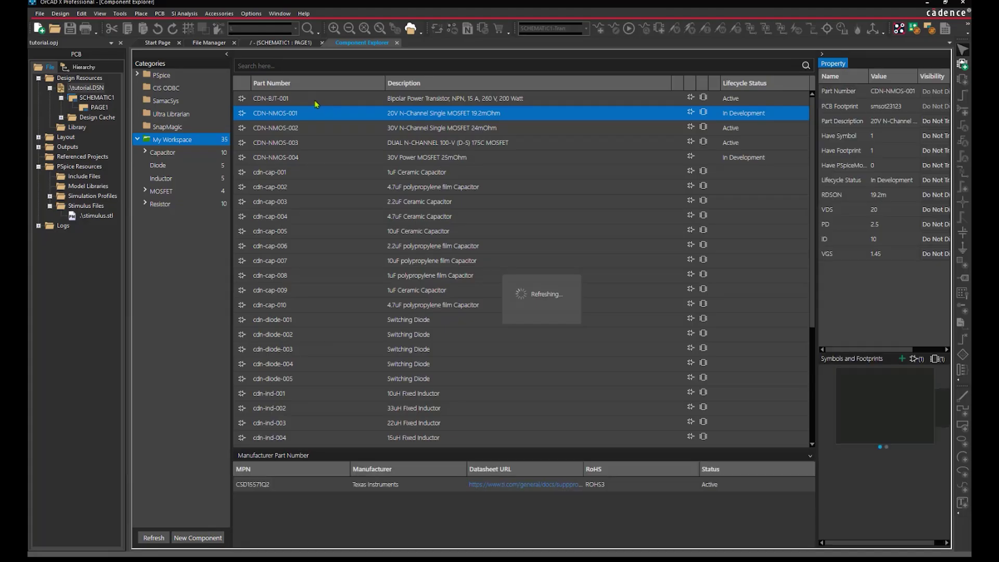
# Filter to the Diode category, begin a new diode component, then discard it unsaved
pyautogui.click(315, 100)
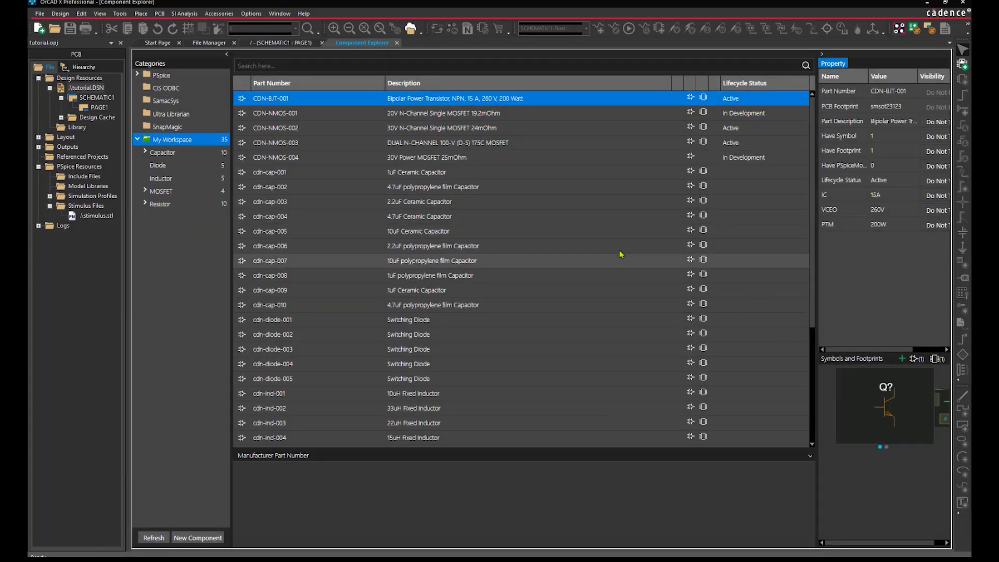
pyautogui.click(167, 167)
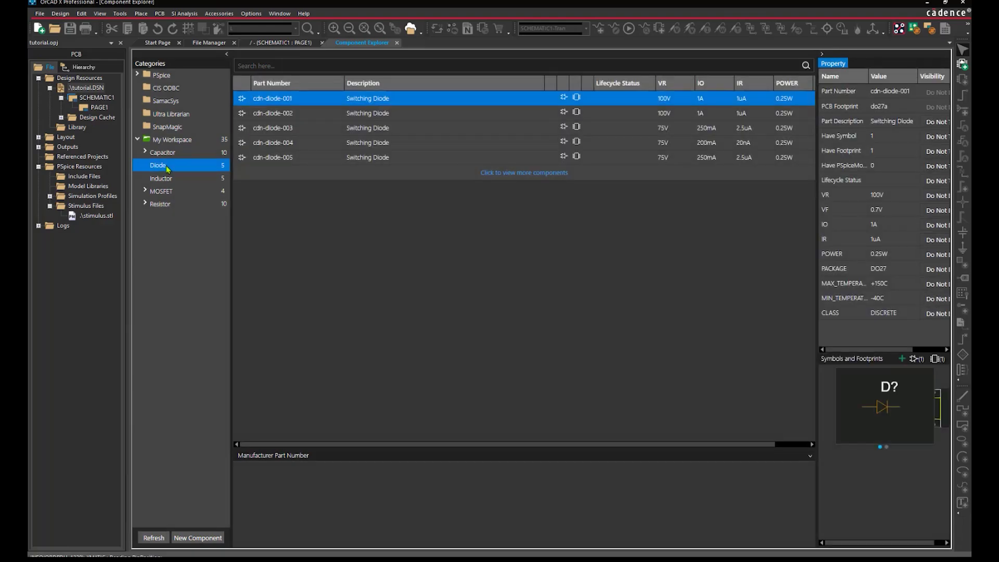
pyautogui.rightClick(166, 166)
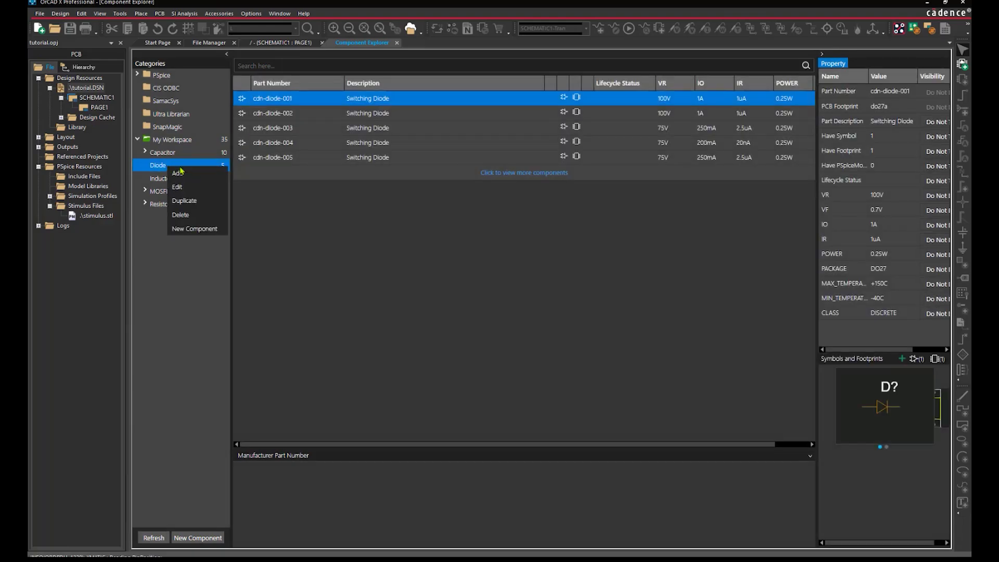
pyautogui.click(194, 232)
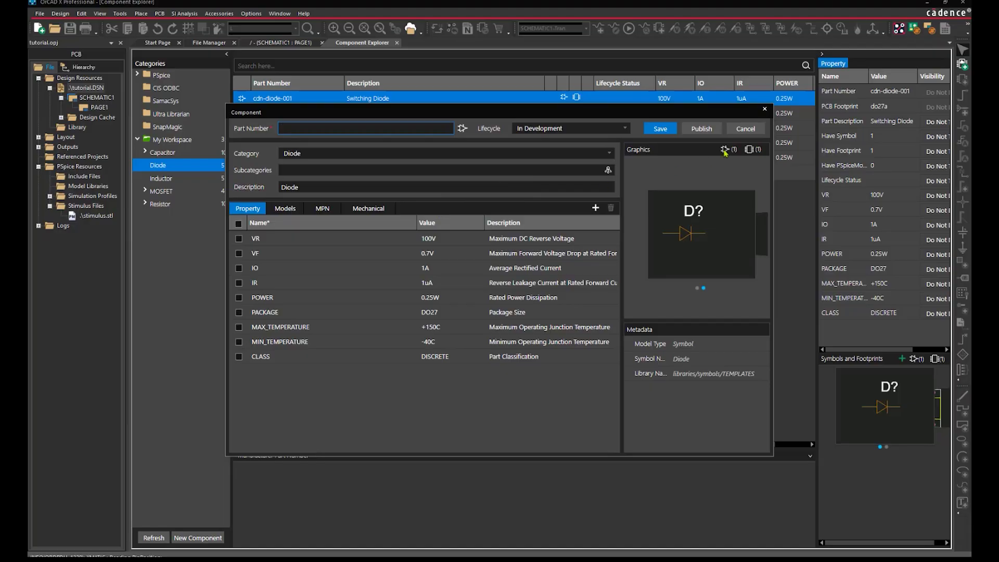
pyautogui.click(764, 109)
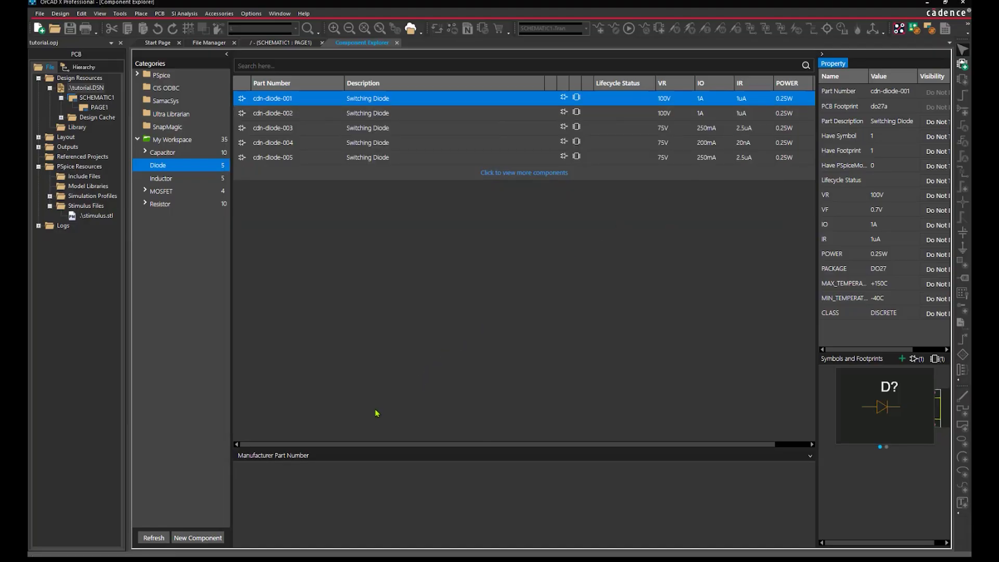
# Add Ultra Librarian capacitor CL10B105KO8NNNC to the library, reviewing its models, and save it
pyautogui.click(199, 112)
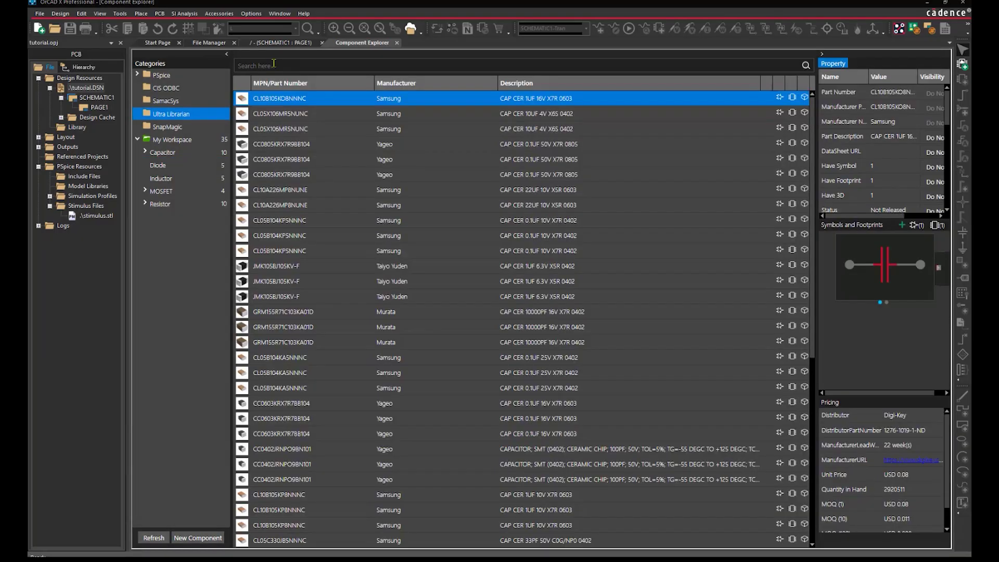
pyautogui.rightClick(307, 99)
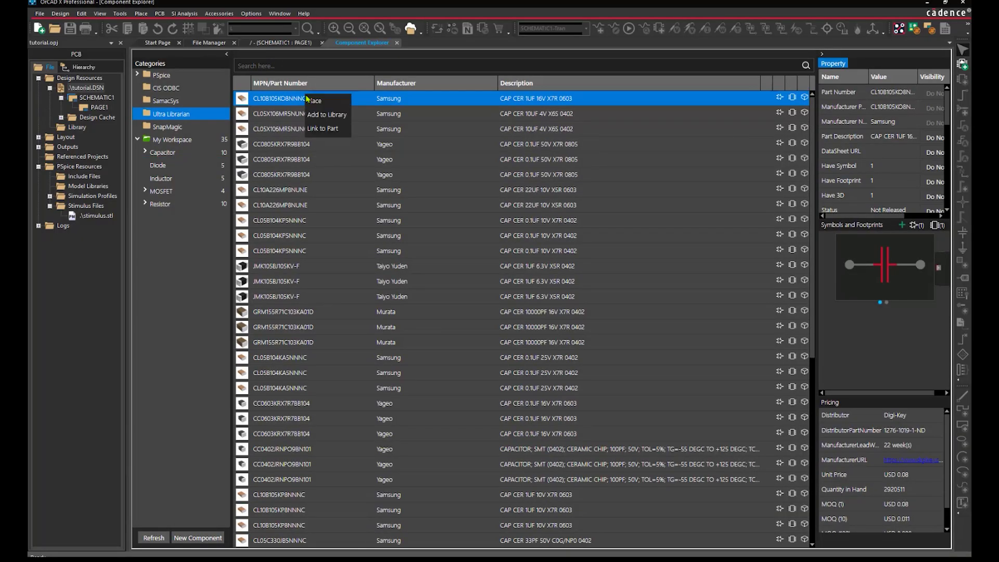
pyautogui.click(327, 115)
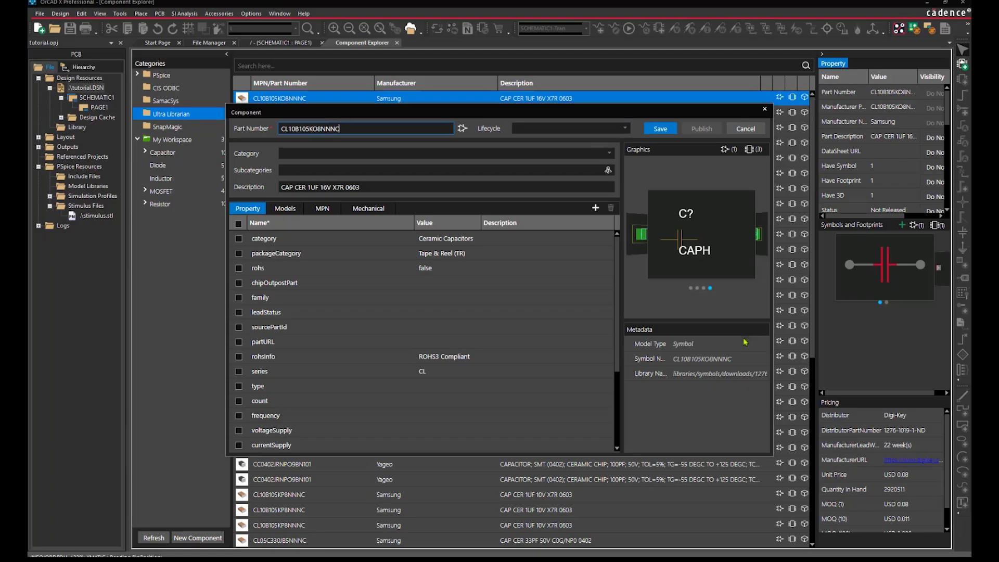
pyautogui.click(291, 209)
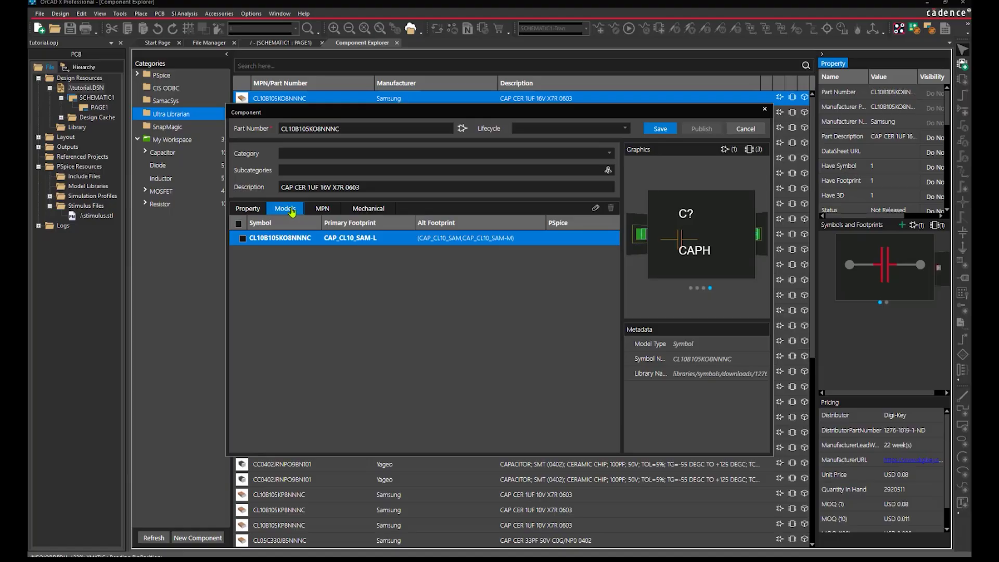
pyautogui.click(248, 208)
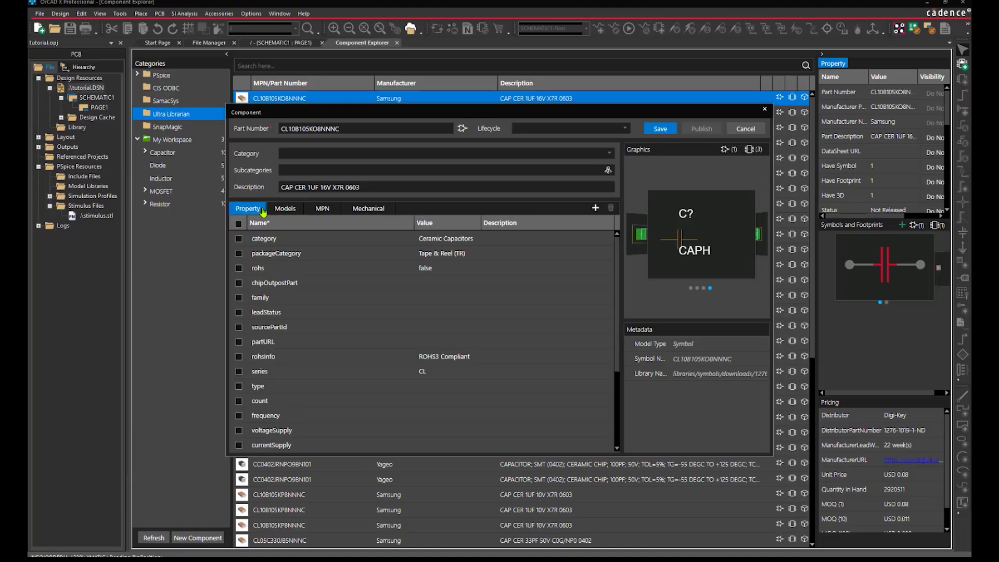
pyautogui.click(670, 133)
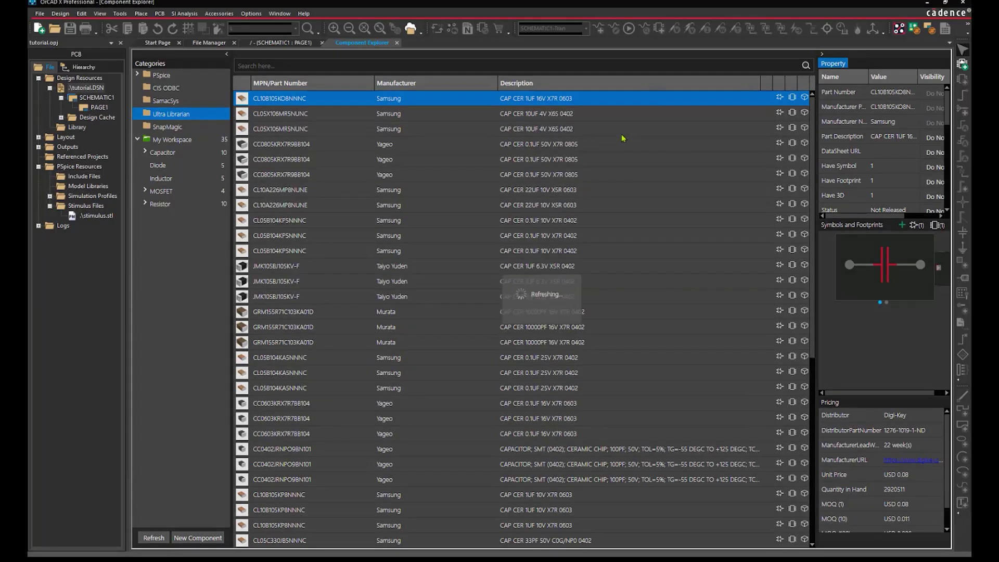
# Verify CL10B105KO8NNNC in My Workspace, then close the Component Explorer
pyautogui.click(224, 142)
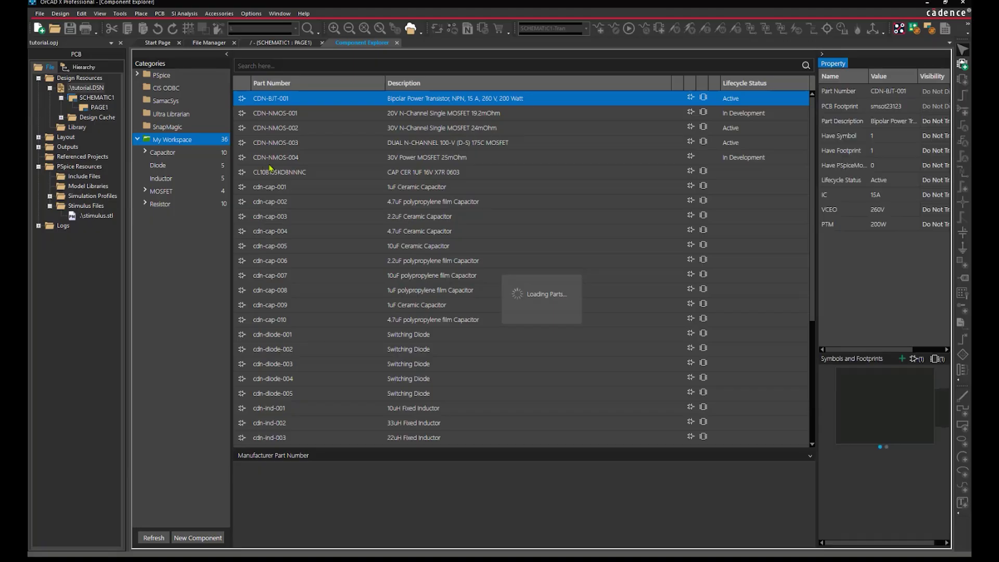
pyautogui.click(296, 176)
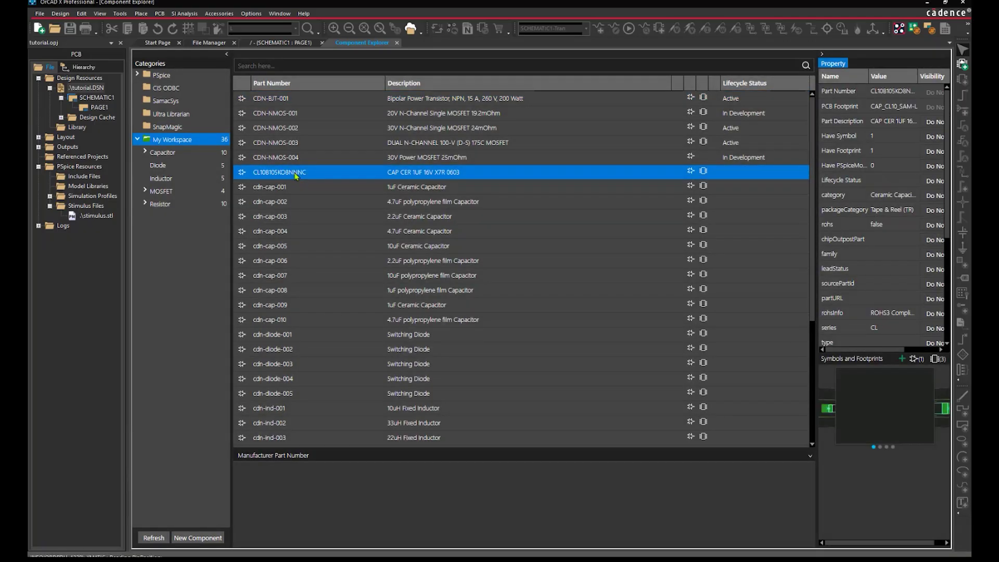
pyautogui.click(398, 43)
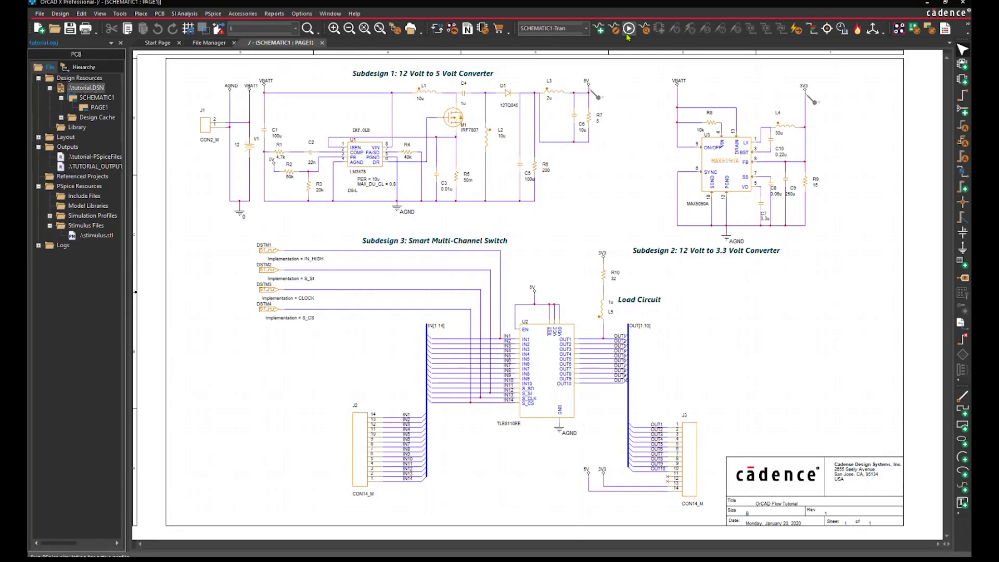
# Run the PSpice transient simulation plotting U(5V) and U(3V3), then minimize the waveform window
pyautogui.click(628, 35)
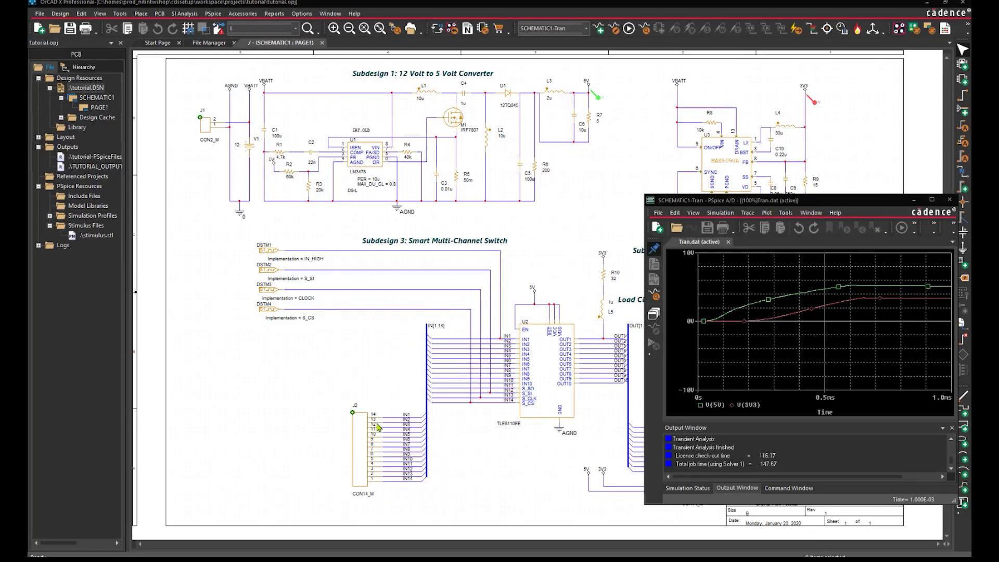
pyautogui.click(912, 202)
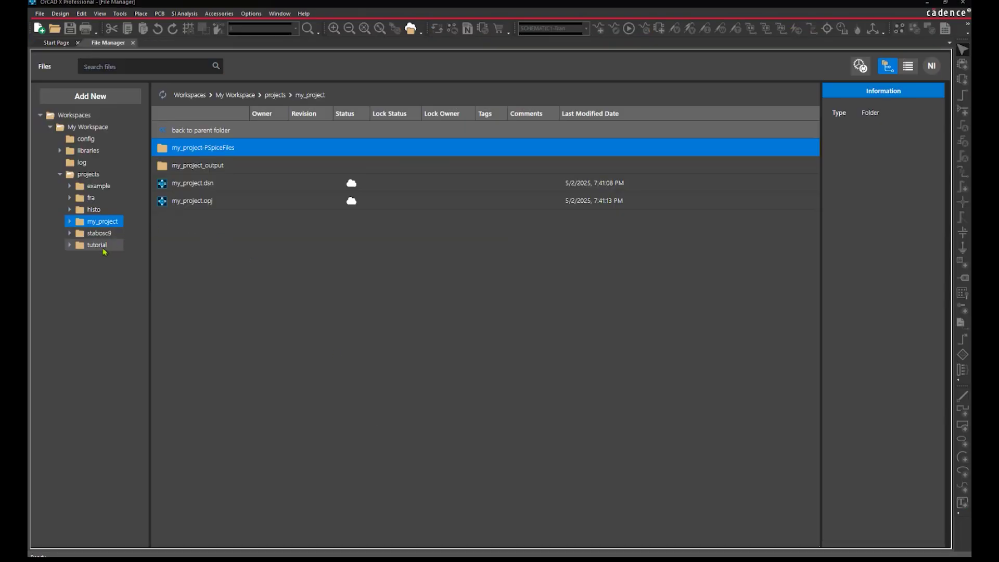
# Reveal TRAN.cir from tutorial-PSpiceFiles/SCHEMATIC1/TRAN in Windows File Explorer
pyautogui.click(104, 249)
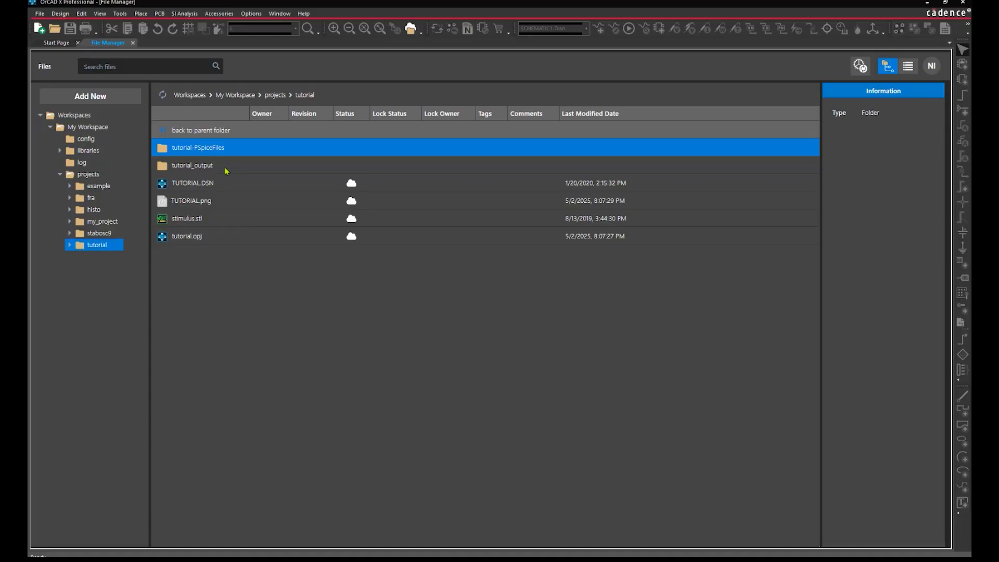
pyautogui.doubleClick(228, 149)
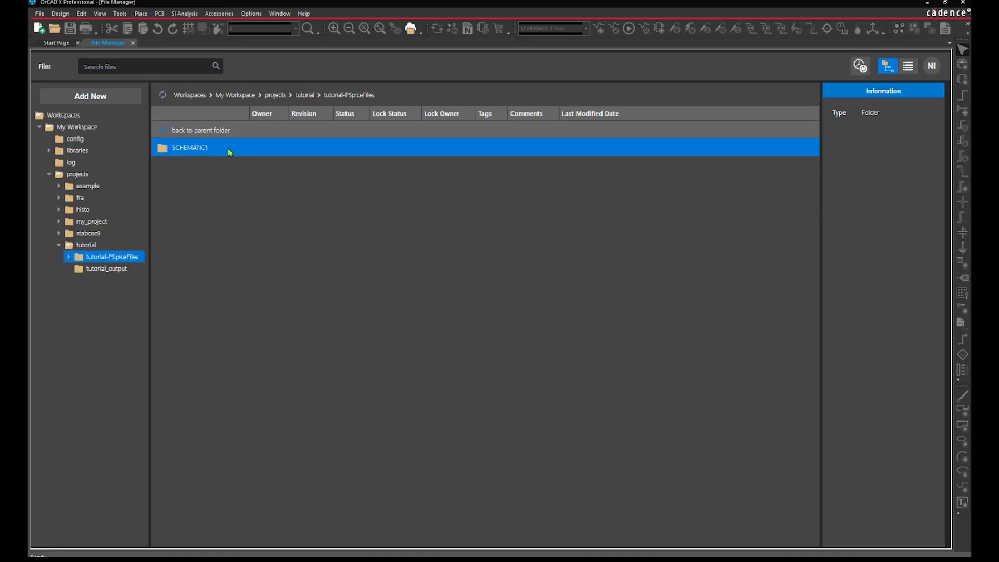
pyautogui.doubleClick(228, 148)
pyautogui.doubleClick(197, 147)
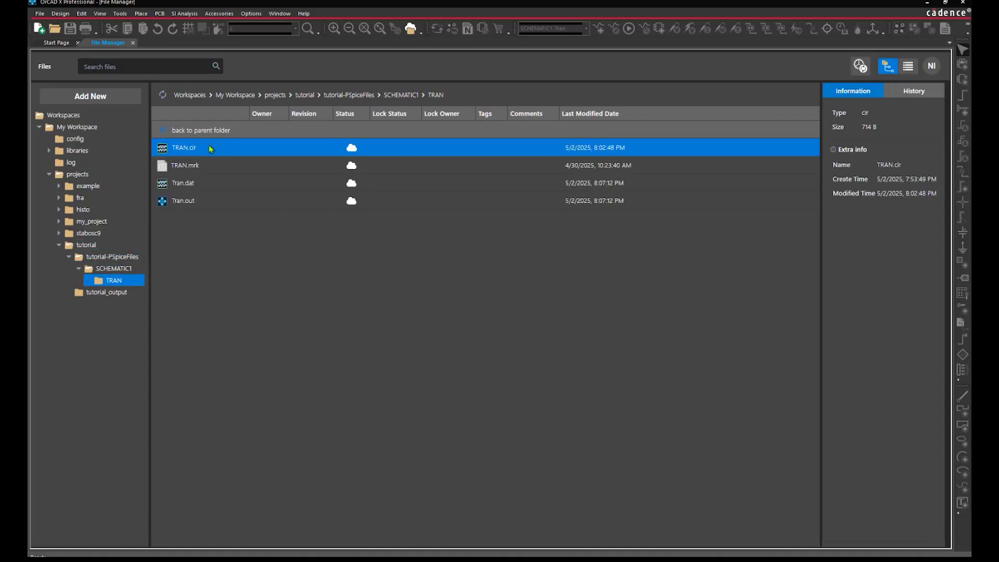
pyautogui.rightClick(211, 150)
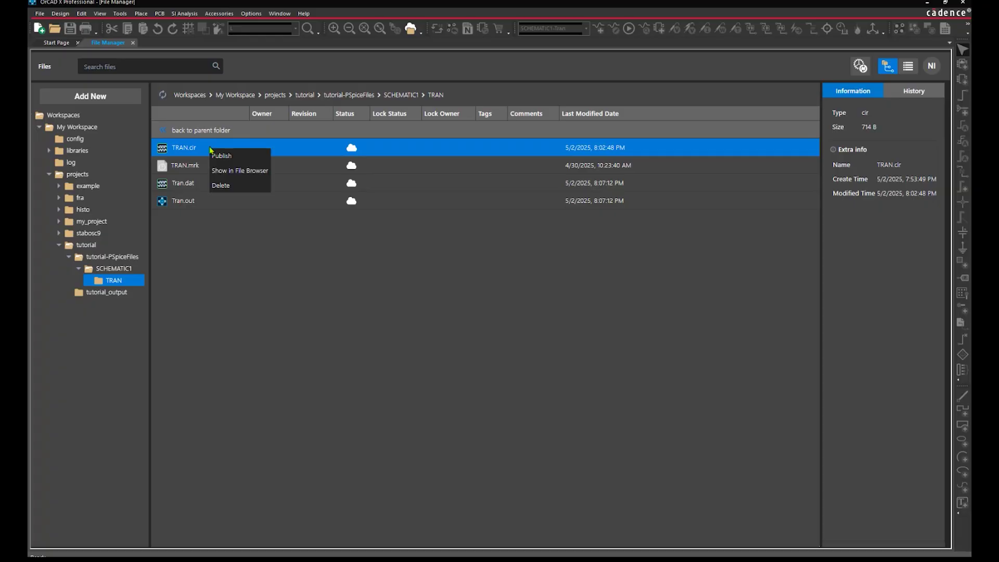
pyautogui.click(231, 176)
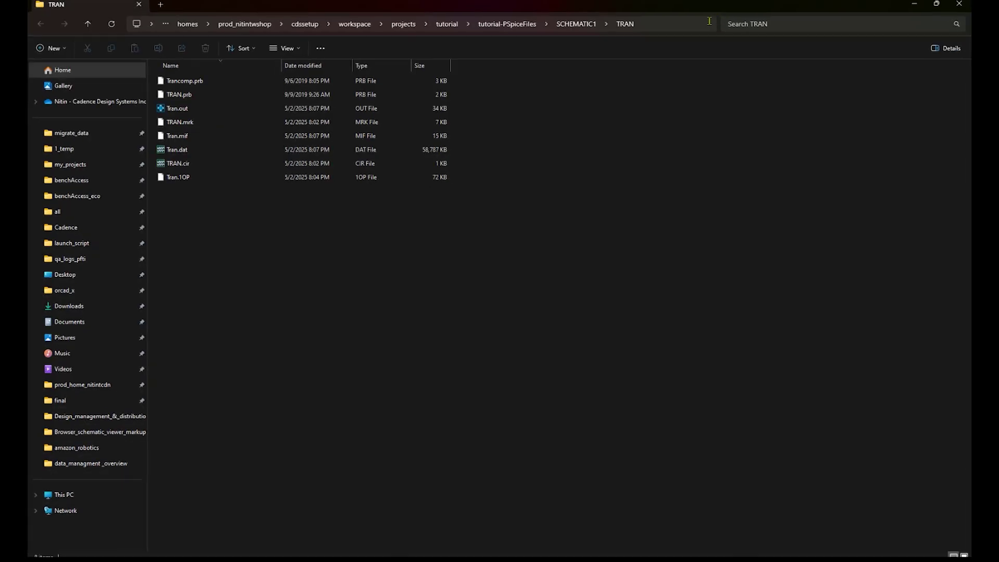
# Restore and move the Explorer window beside File Manager, then close it with Alt+F4
pyautogui.click(937, 5)
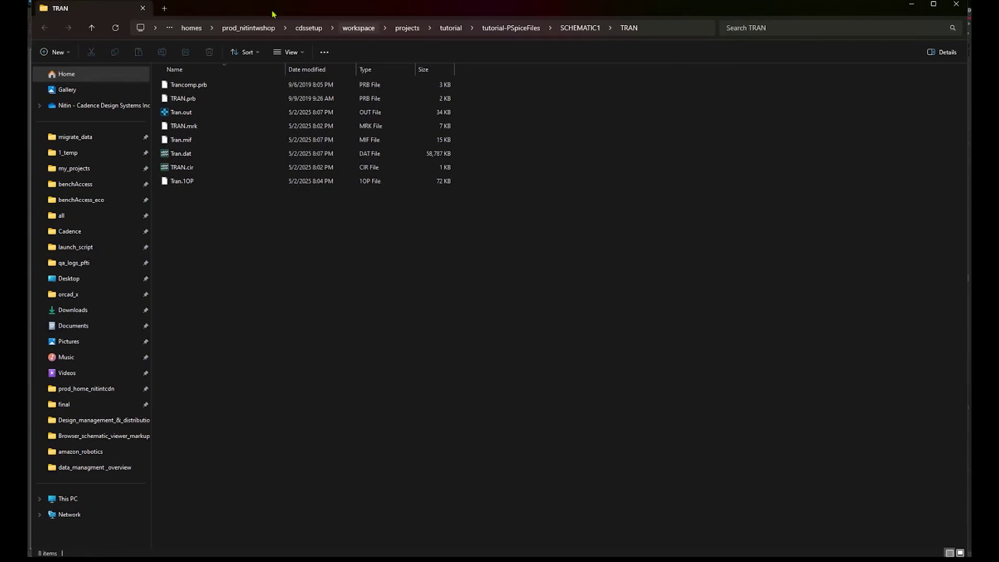
pyautogui.moveTo(257, 8); pyautogui.dragTo(652, 165)
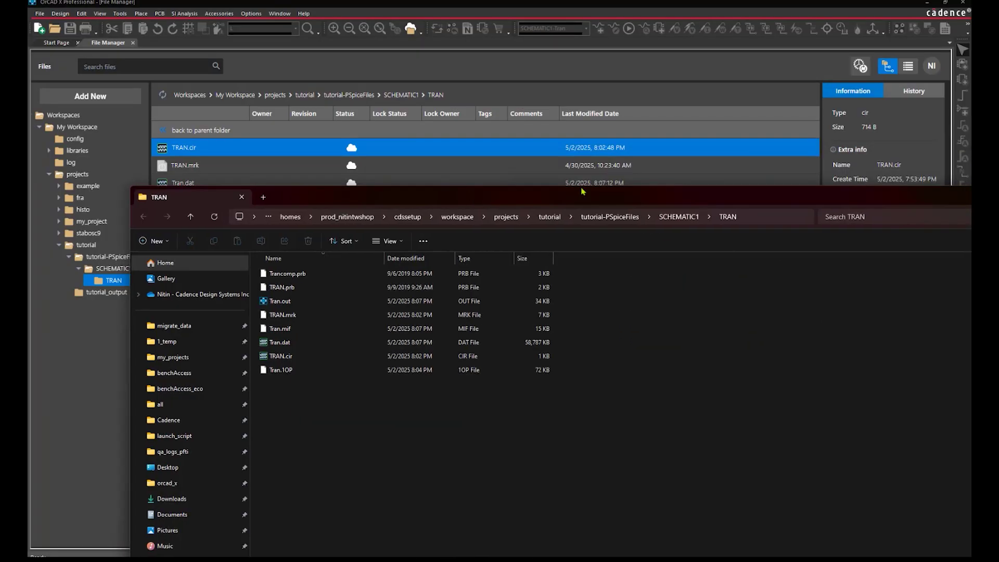
pyautogui.moveTo(868, 152); pyautogui.dragTo(580, 188)
pyautogui.hotkey('alt', 'F4')
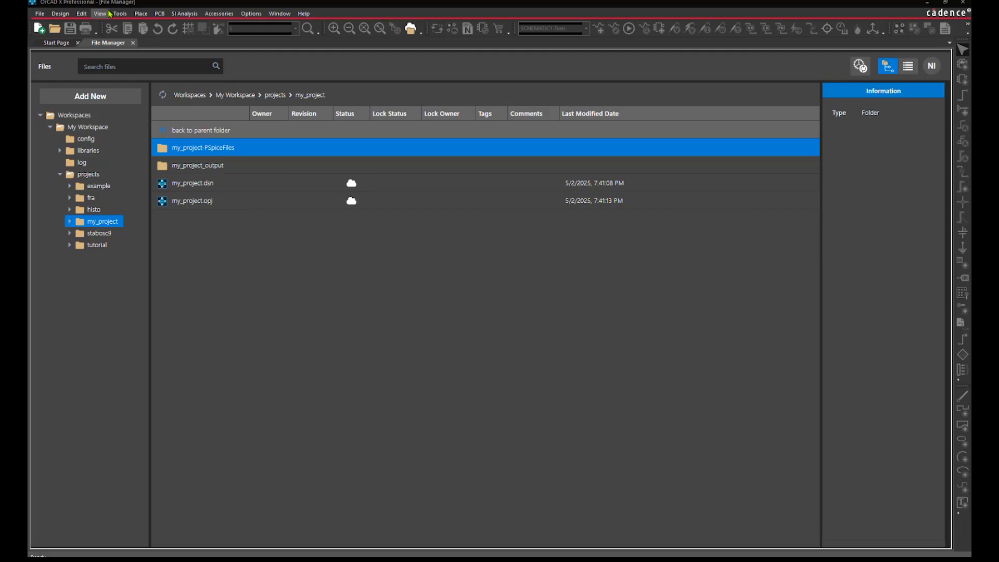
# Create workspace opg_beta, described 'team workspace', with USA residency and external-domain access
pyautogui.click(100, 13)
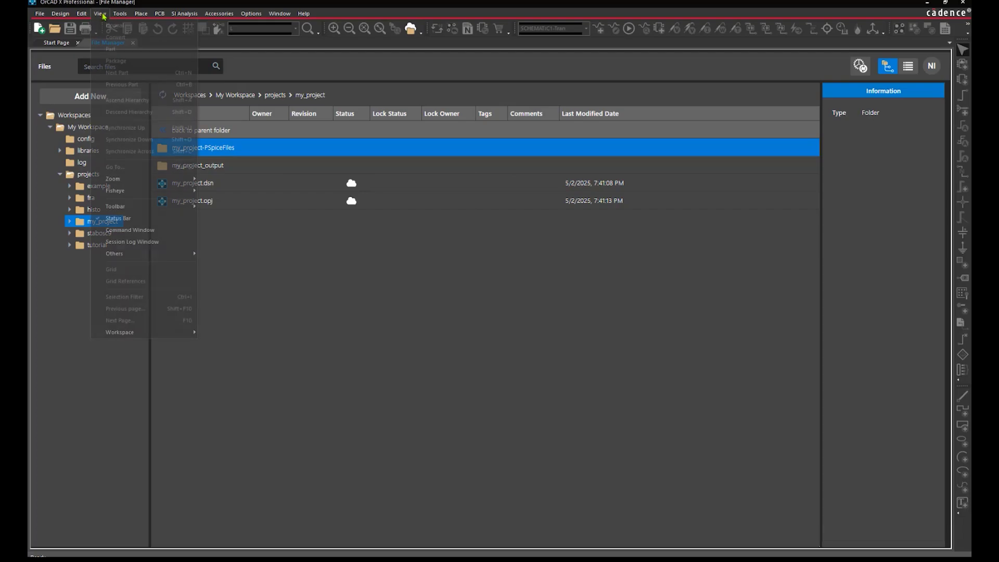
pyautogui.moveTo(123, 334)
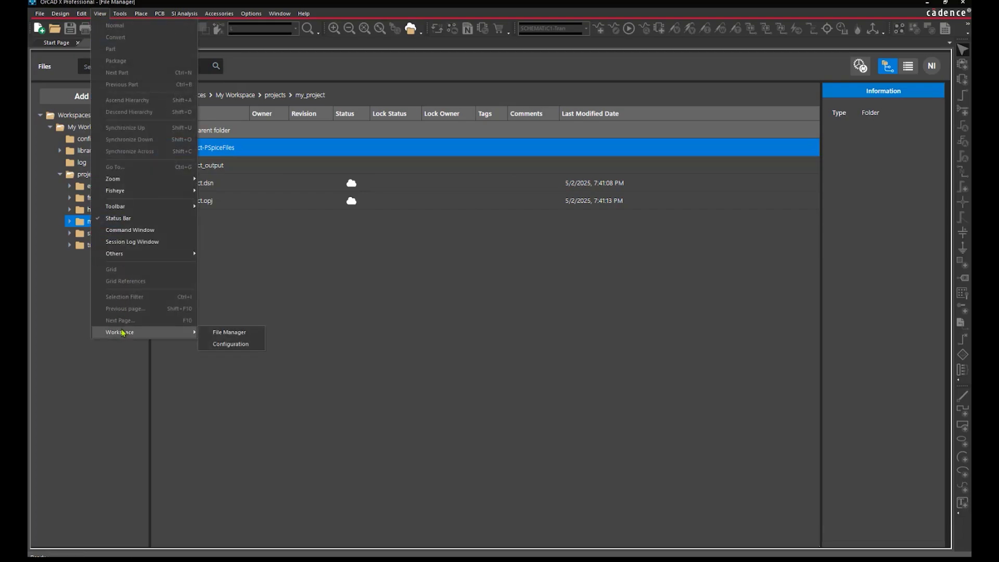
pyautogui.click(219, 344)
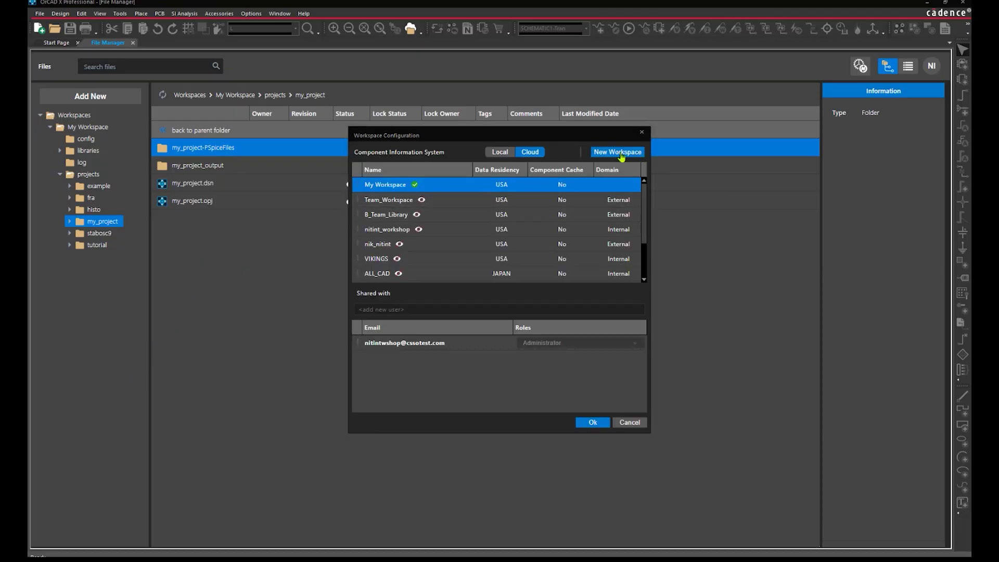
pyautogui.click(619, 152)
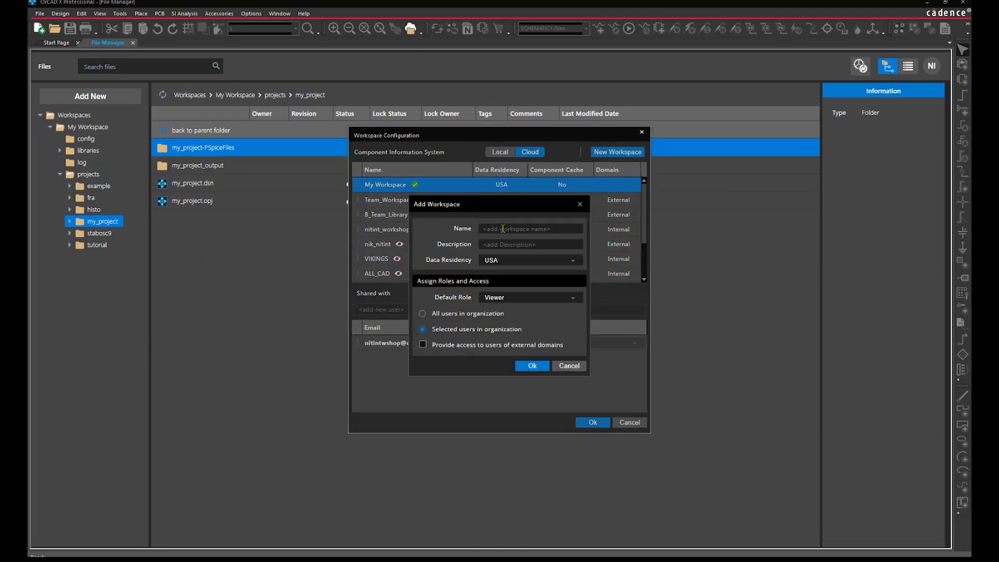
pyautogui.write('opg_beta')
pyautogui.click(510, 244)
pyautogui.write('team workspace')
pyautogui.click(573, 262)
pyautogui.click(575, 265)
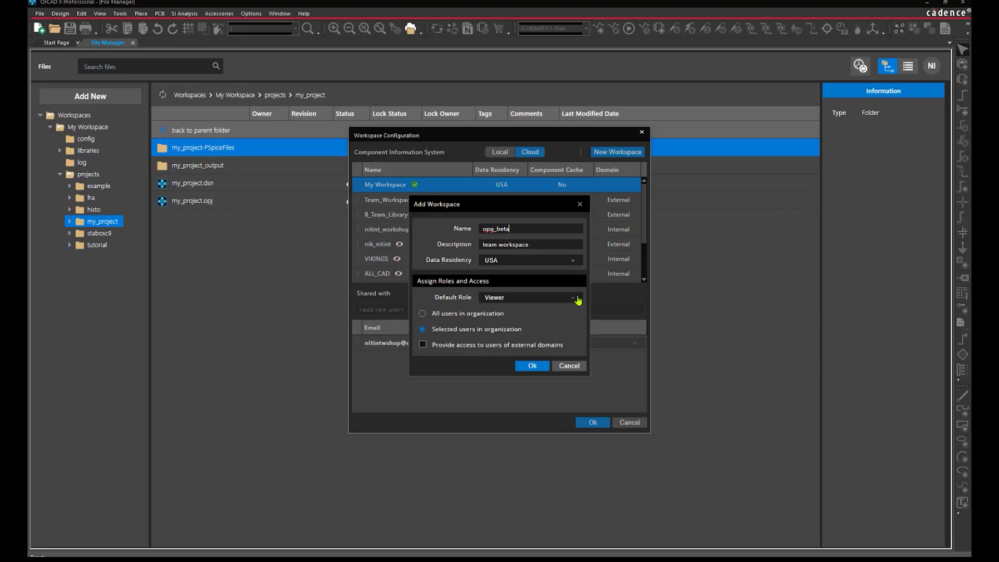
pyautogui.click(423, 344)
pyautogui.click(538, 367)
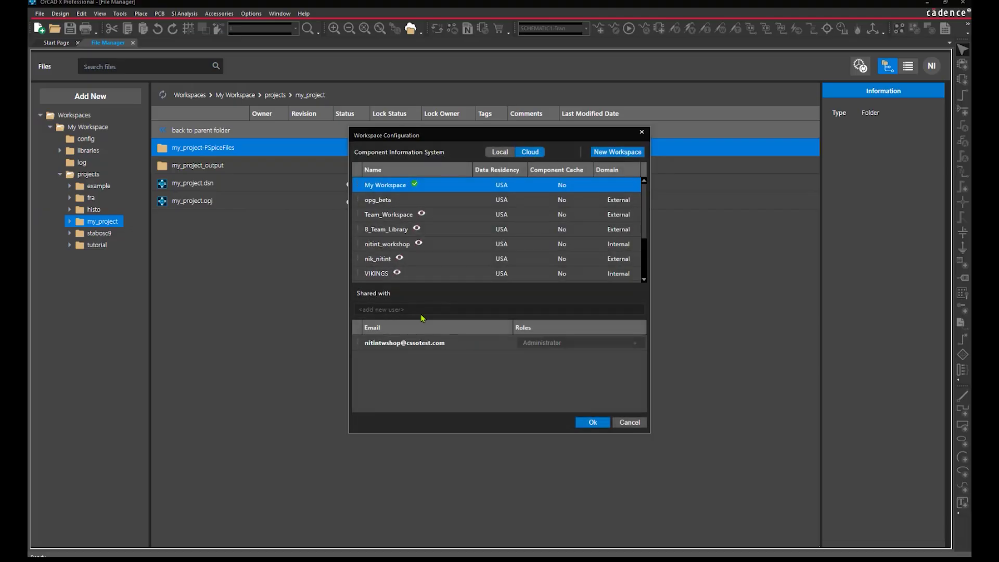
# Share opg_beta with another user's e-mail as a Viewer and save the settings
pyautogui.click(383, 202)
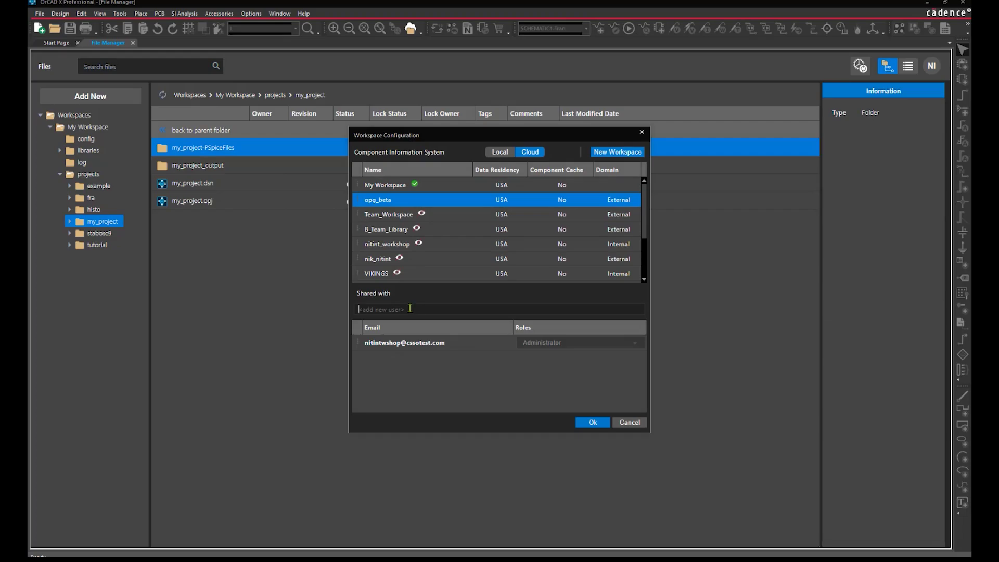
pyautogui.click(410, 308)
pyautogui.press('Return')
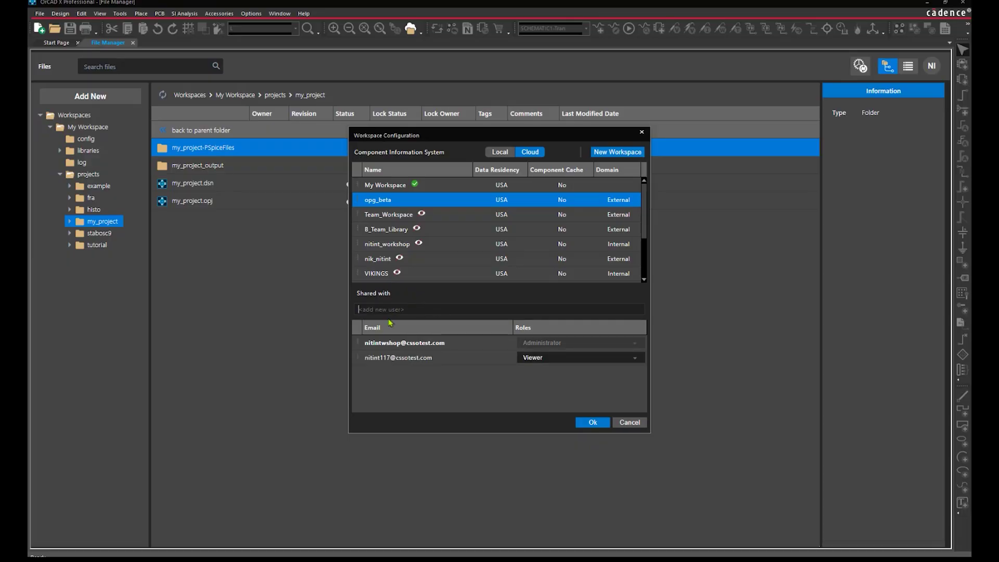
pyautogui.click(262, 375)
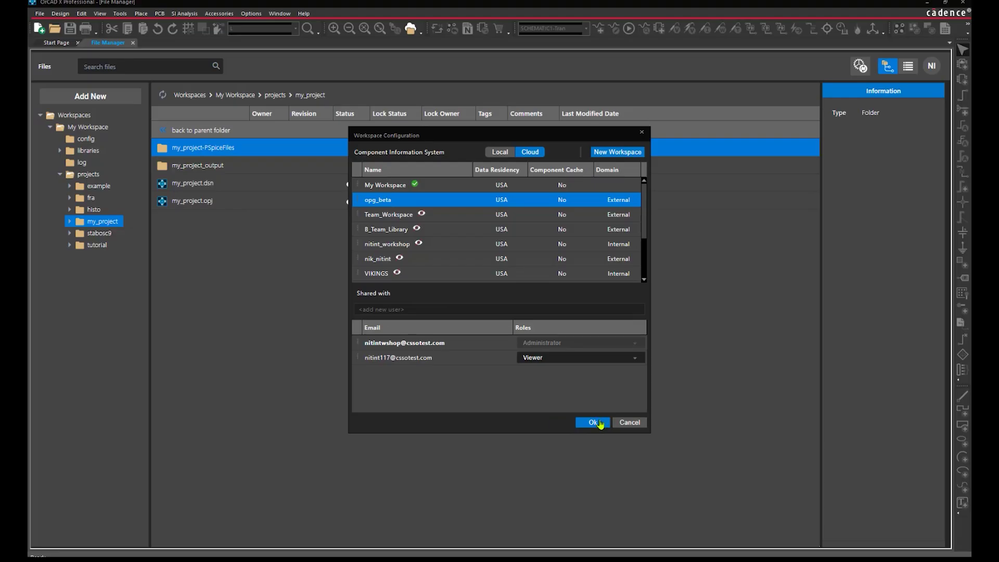
pyautogui.click(597, 424)
pyautogui.click(597, 423)
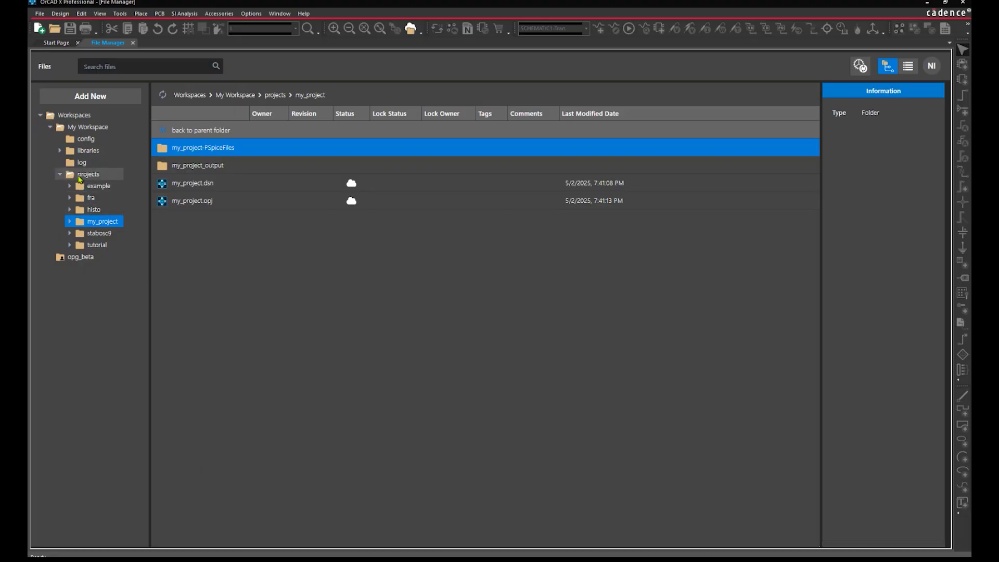
# Publish the tutorial project to opg_beta as a Major revision with comment 'Ready For Layout'
pyautogui.click(83, 174)
pyautogui.click(201, 237)
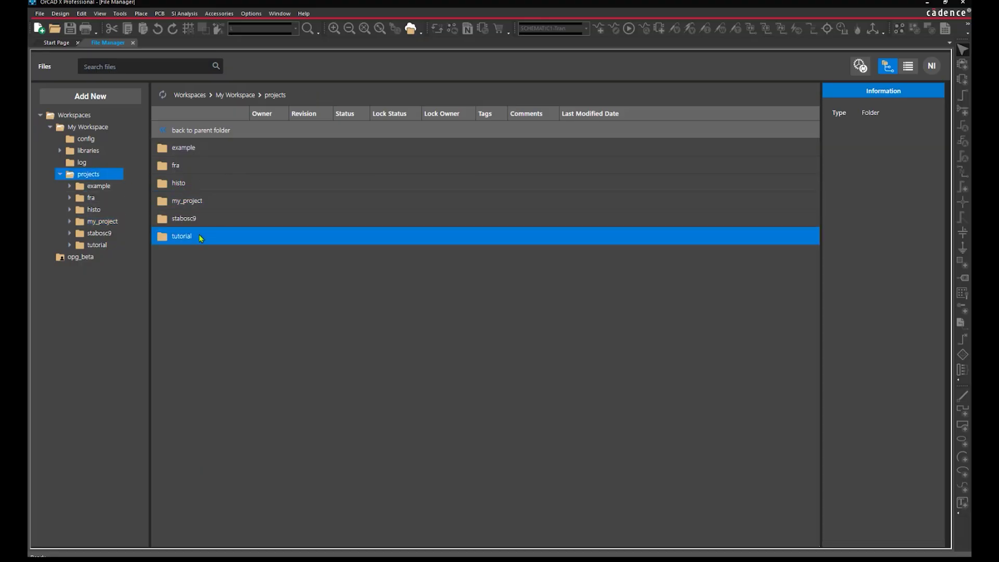
pyautogui.rightClick(201, 238)
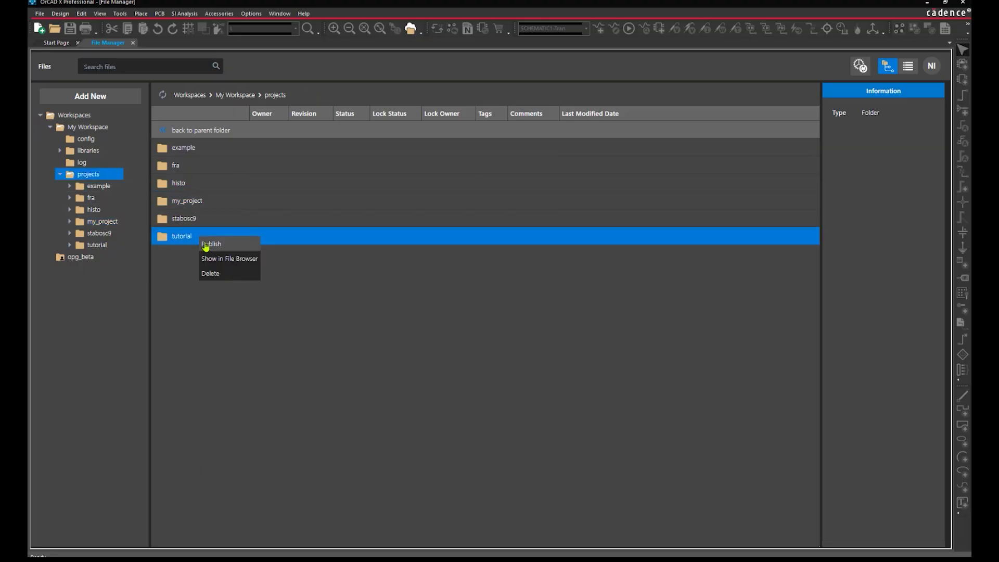
pyautogui.click(205, 245)
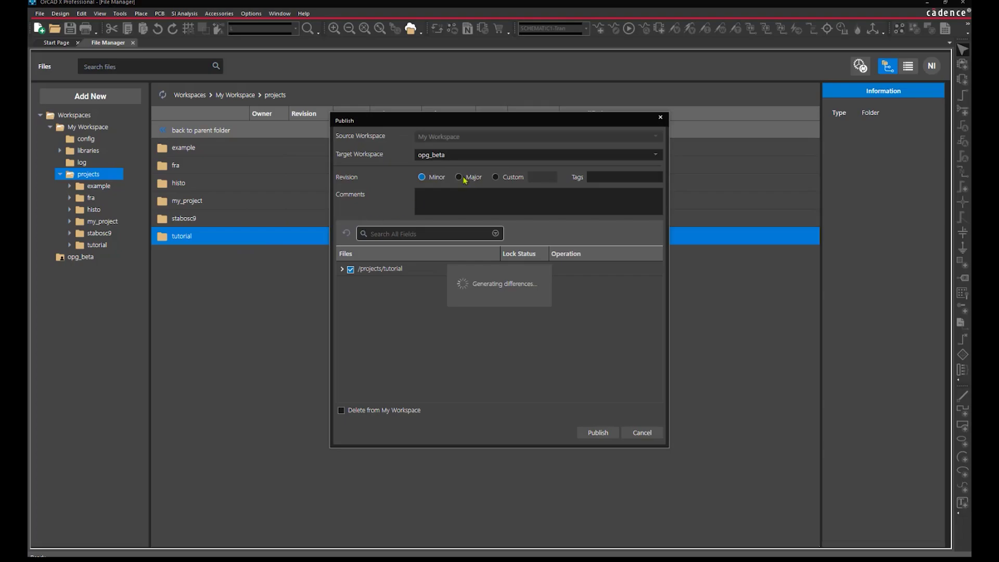
pyautogui.click(460, 178)
pyautogui.click(447, 197)
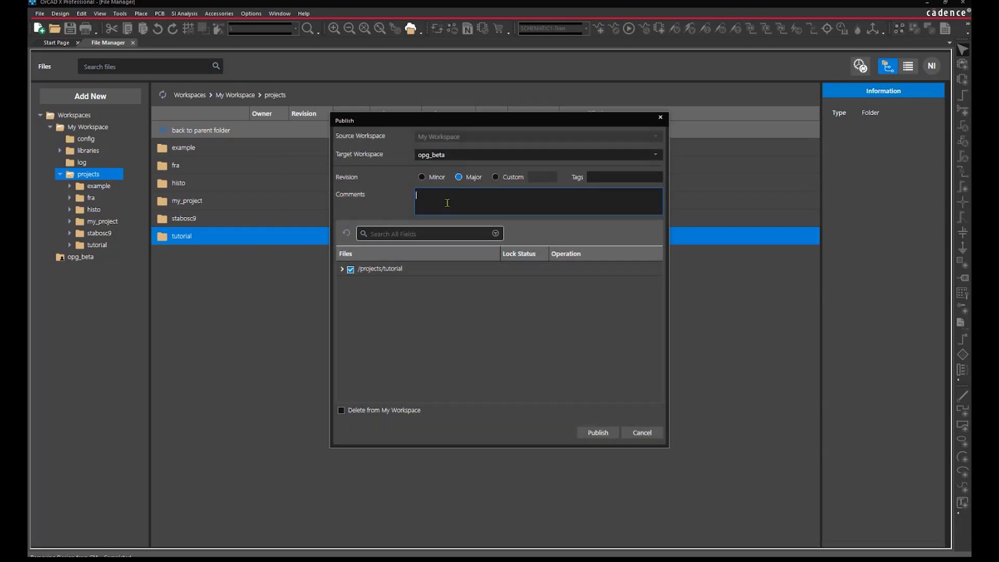
pyautogui.write('Ready For Layout')
pyautogui.click(596, 435)
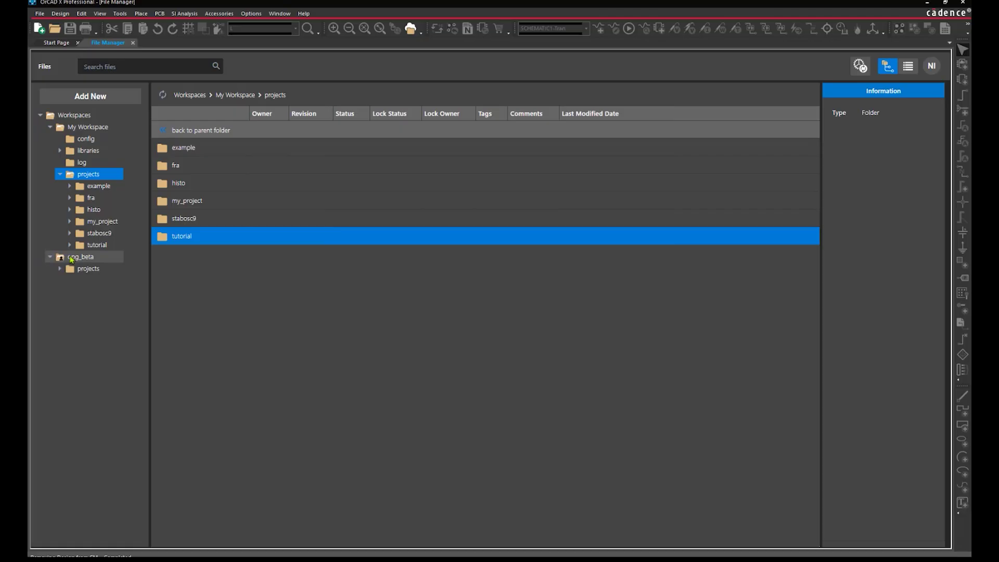
# Open opg_beta's projects/tutorial folder and bring the Remote Desktop window into view
pyautogui.click(82, 268)
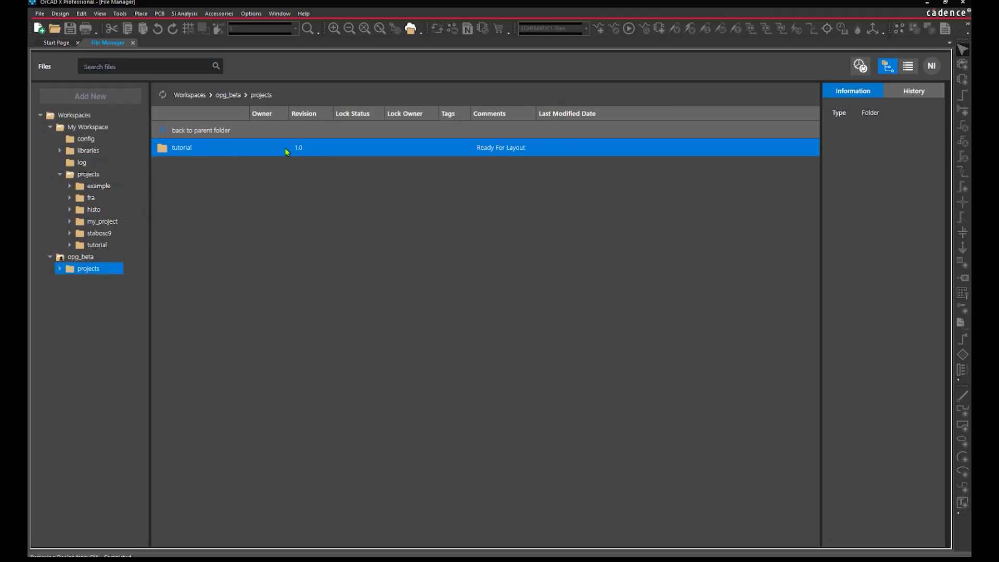
pyautogui.doubleClick(286, 148)
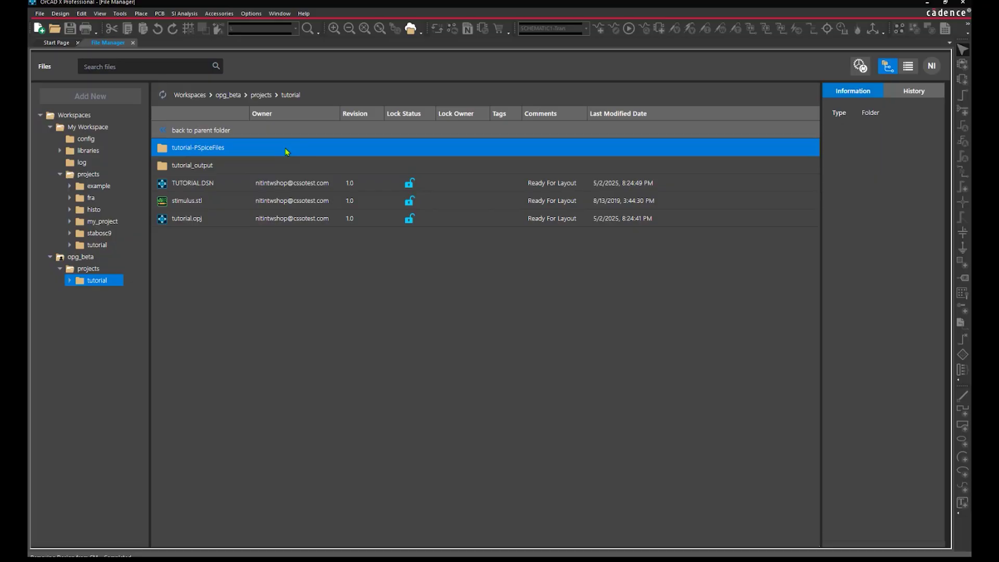
pyautogui.moveTo(303, 559)
pyautogui.moveTo(971, 162); pyautogui.dragTo(552, 135)
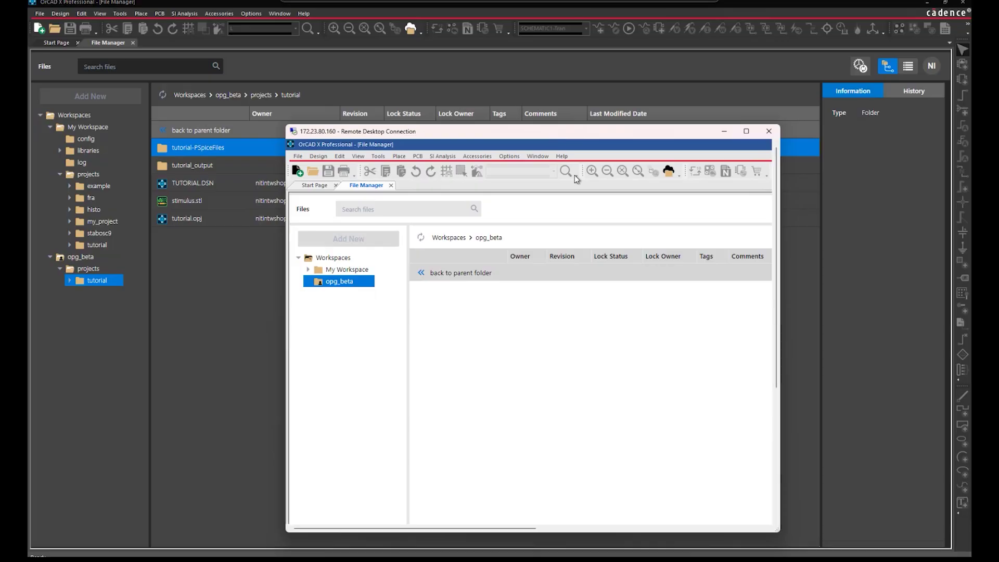
# In the maximized remote session, open opg_beta's projects/tutorial folder to view its files
pyautogui.click(746, 131)
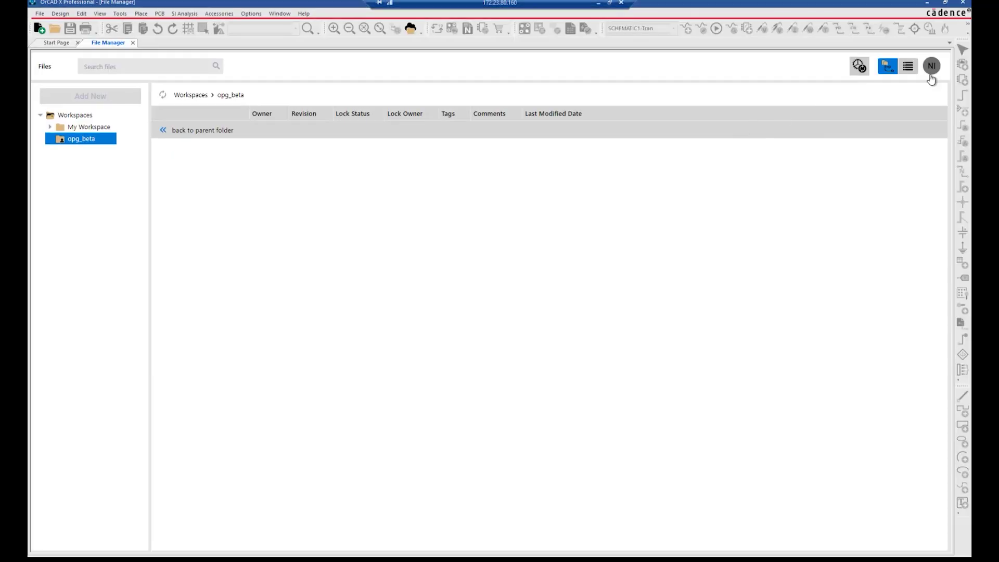
pyautogui.click(50, 138)
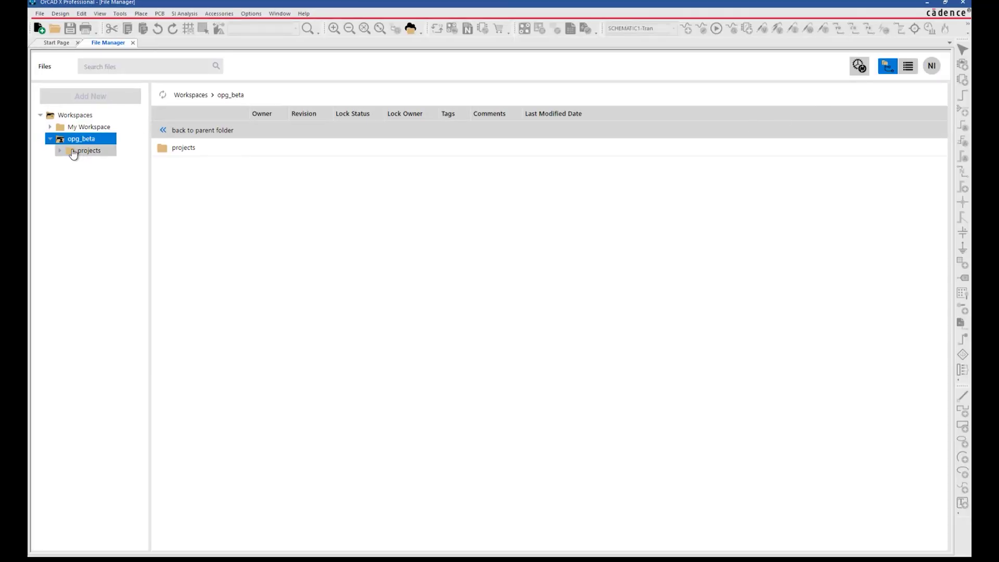
pyautogui.click(74, 152)
pyautogui.click(297, 151)
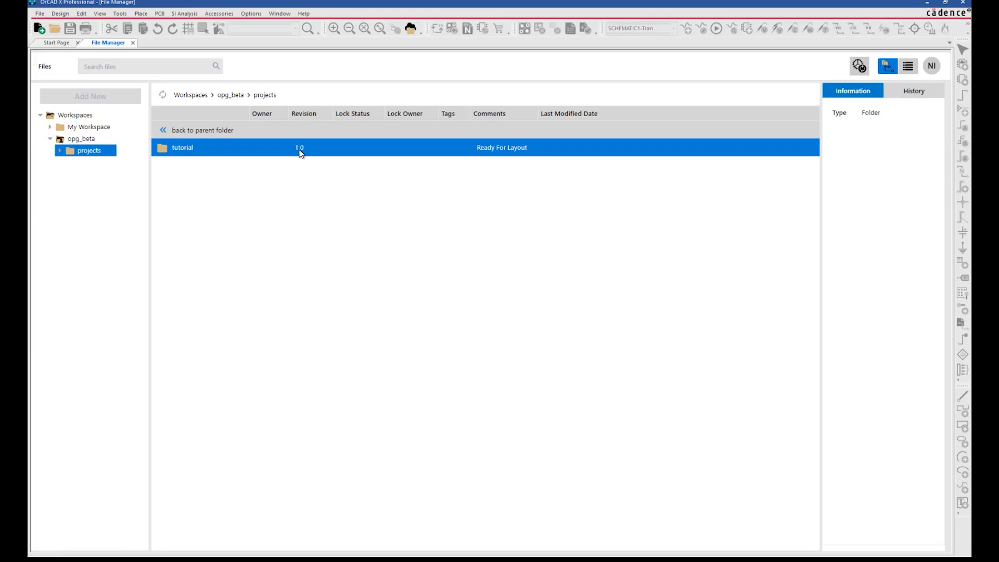
pyautogui.doubleClick(300, 151)
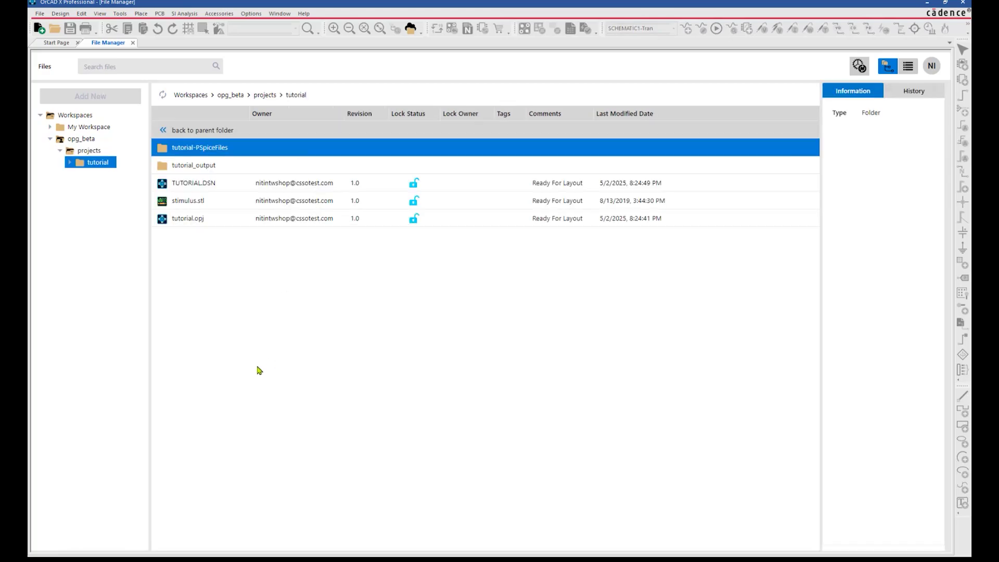
# Take tutorial from opg_beta for editing into My Workspace and show its projects folder
pyautogui.click(83, 139)
pyautogui.click(89, 151)
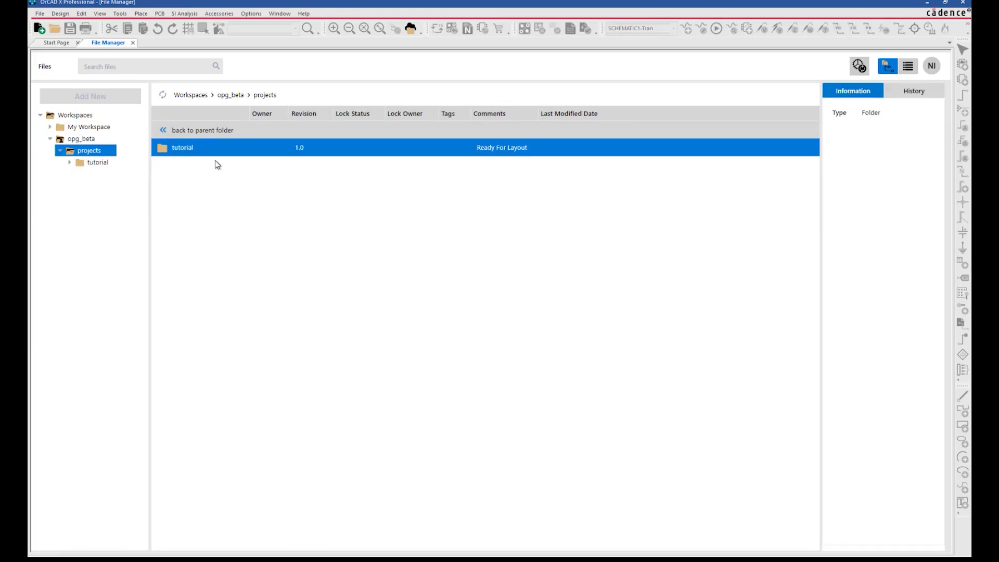
pyautogui.rightClick(225, 151)
pyautogui.click(241, 205)
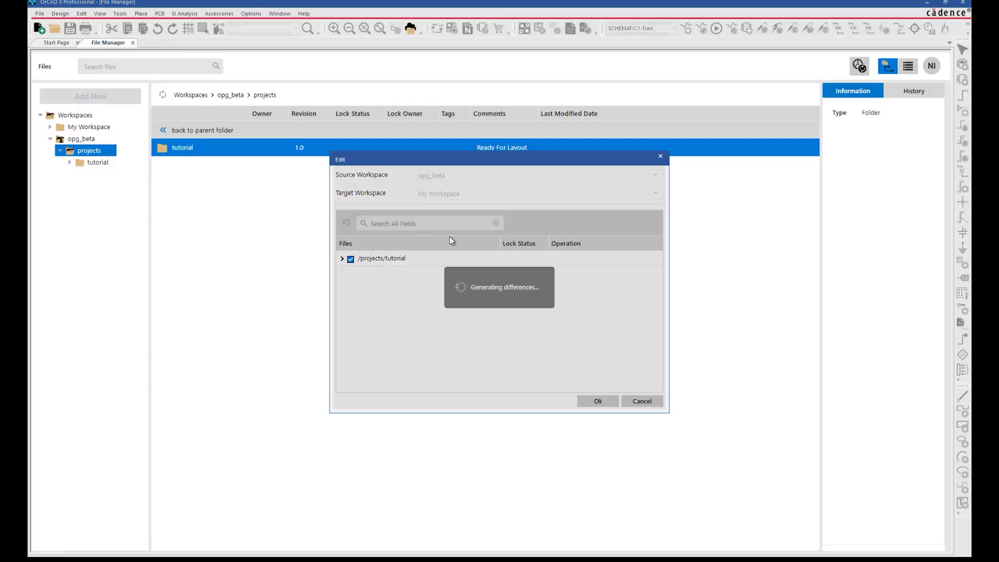
pyautogui.click(598, 401)
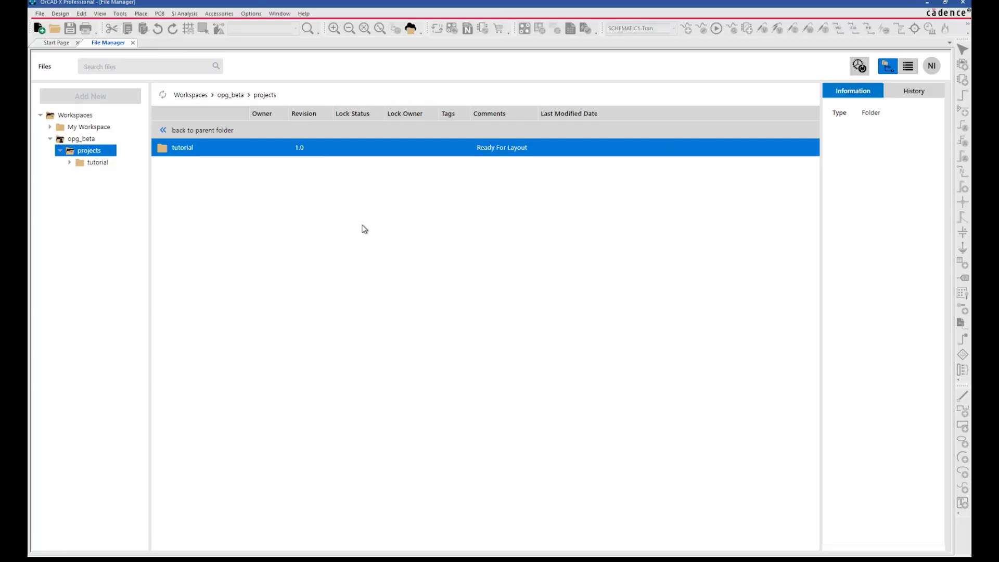
pyautogui.click(50, 127)
pyautogui.click(71, 174)
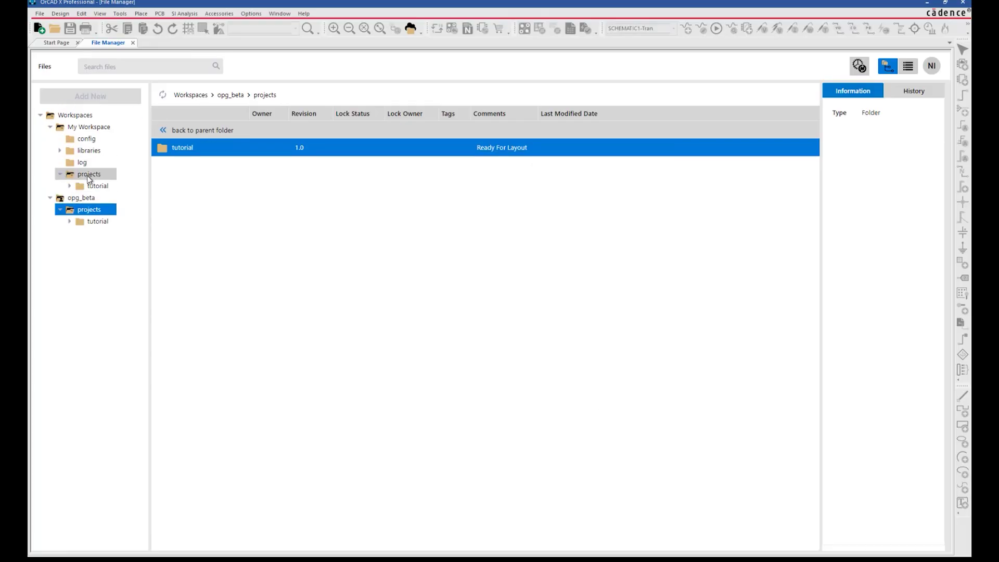
pyautogui.click(94, 174)
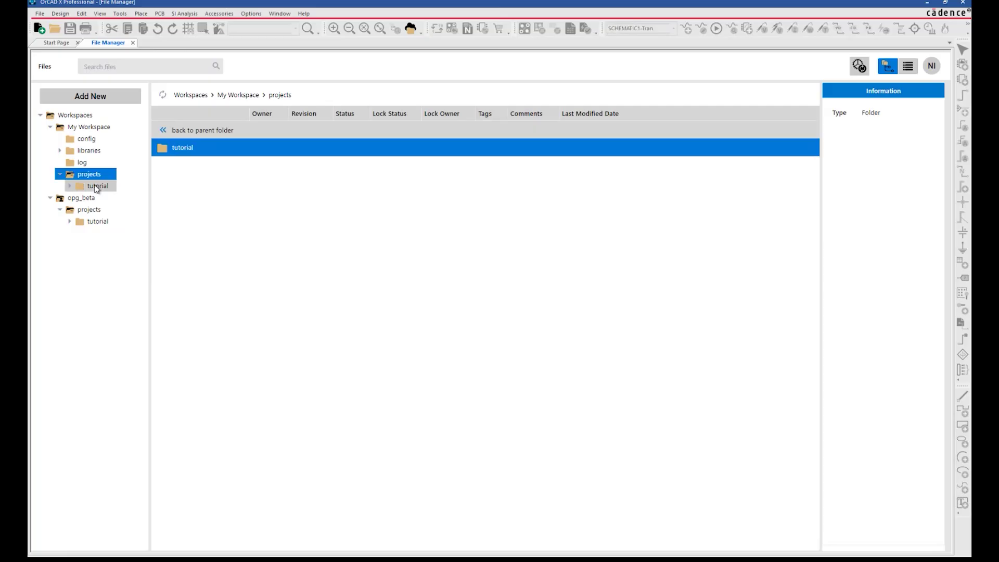
# Open tutorial.opj, create new PCB layout tutorial.brd, then close the PCB editor and project
pyautogui.click(95, 186)
pyautogui.doubleClick(213, 220)
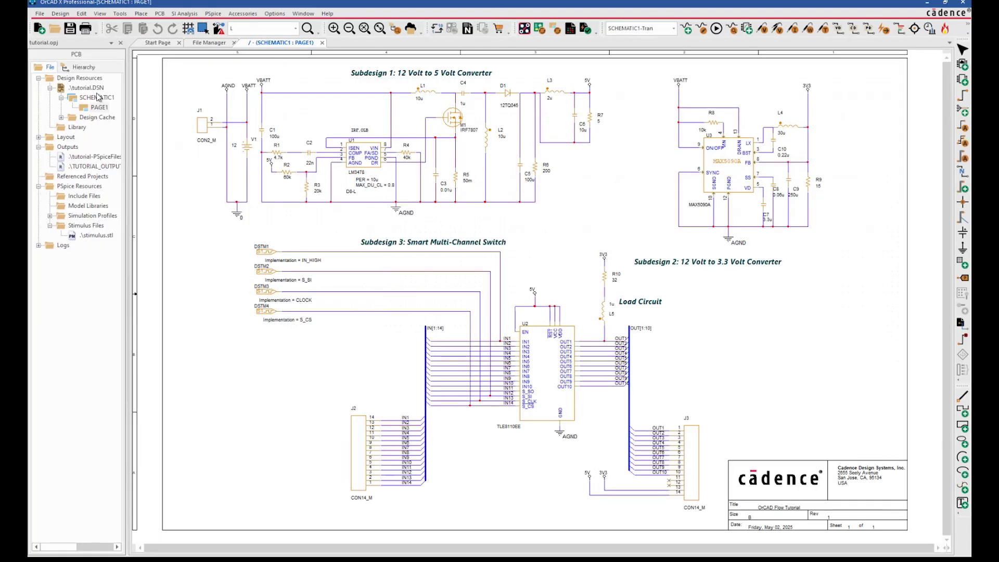
pyautogui.click(160, 13)
pyautogui.click(187, 77)
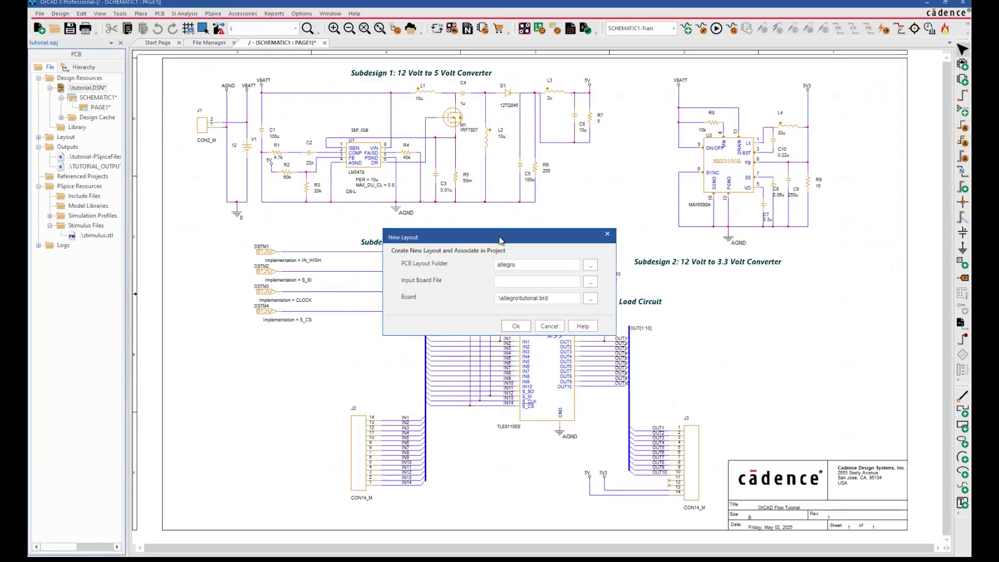
pyautogui.click(517, 326)
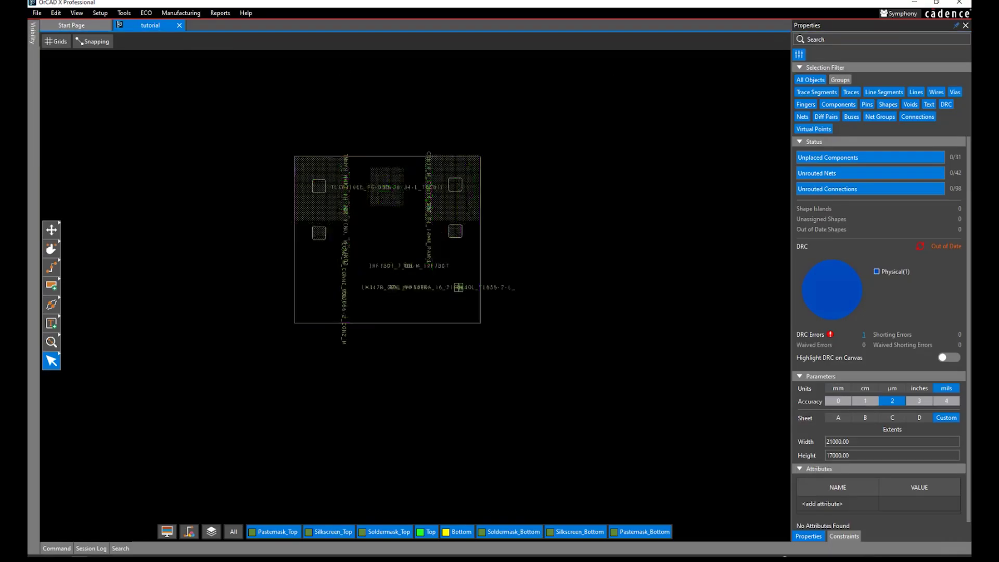
pyautogui.click(534, 299)
pyautogui.click(964, 5)
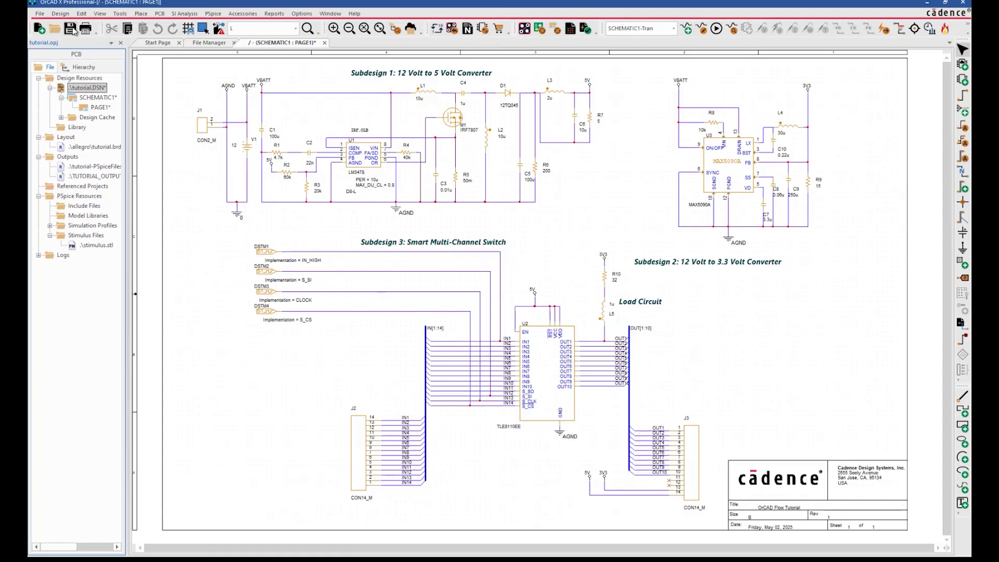
pyautogui.click(121, 42)
# Check tutorial.brd in the new allegro folder, then select the tutorial project folder
pyautogui.doubleClick(179, 148)
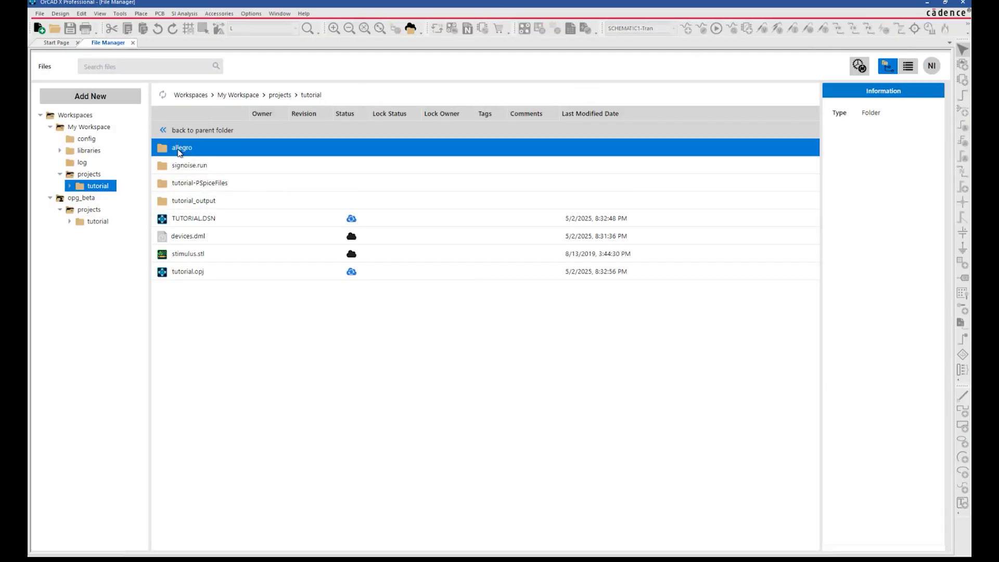
pyautogui.click(217, 307)
pyautogui.click(56, 186)
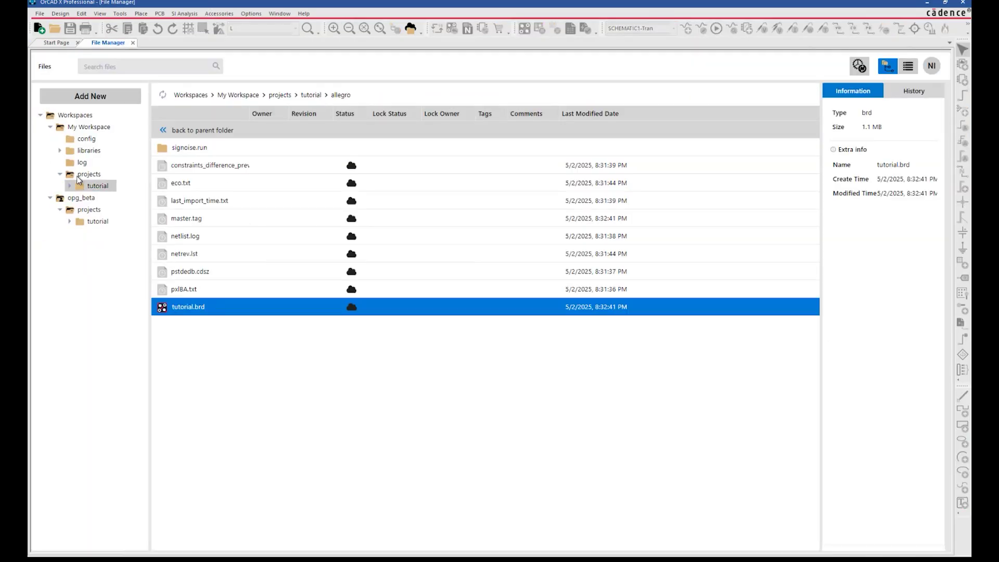
pyautogui.click(87, 174)
# Publish tutorial as a Major revision commented 'Project Complete, Layout Done: Ready For Review'
pyautogui.rightClick(180, 151)
pyautogui.click(194, 164)
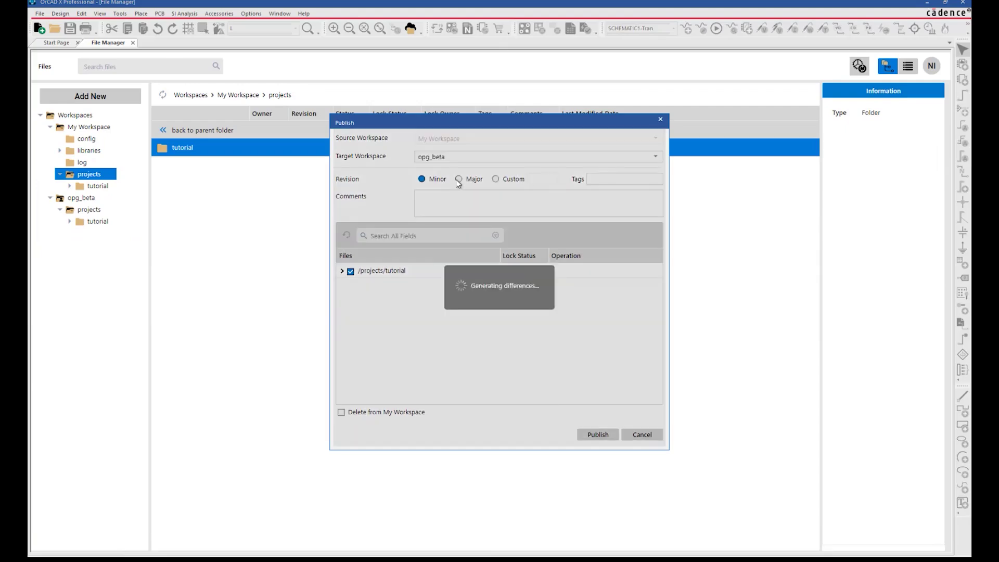
pyautogui.click(459, 179)
pyautogui.click(451, 203)
pyautogui.write('Project Complete, Layout Done: Ready For Review')
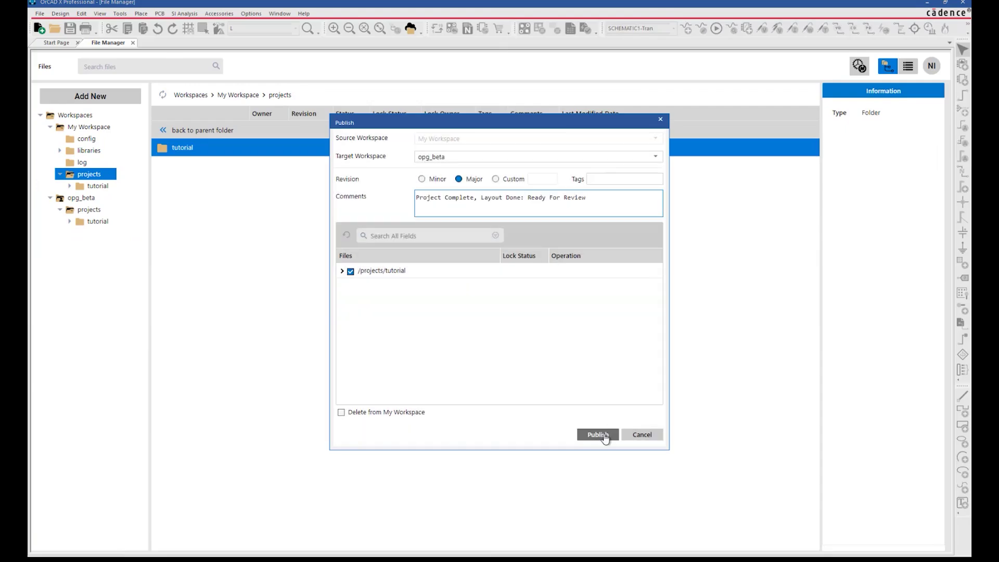
pyautogui.click(599, 434)
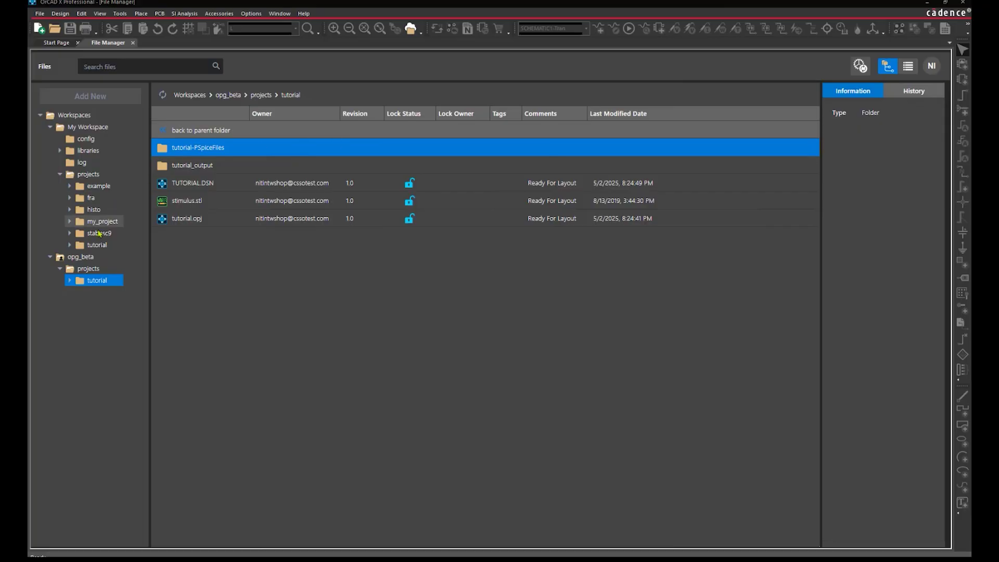
# Open opg_beta's projects/tutorial folder and inspect the new allegro folder's details
pyautogui.click(81, 256)
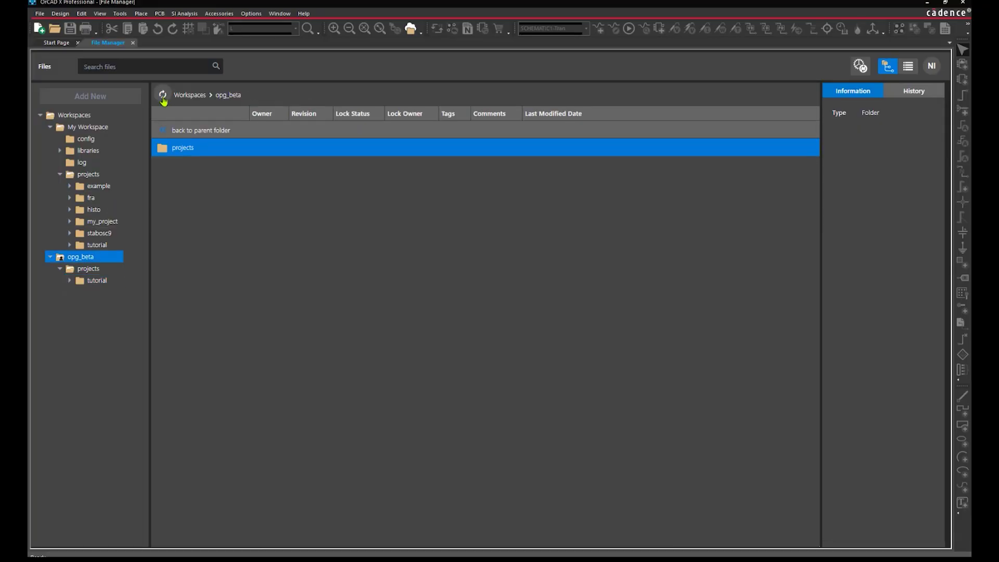
pyautogui.click(111, 270)
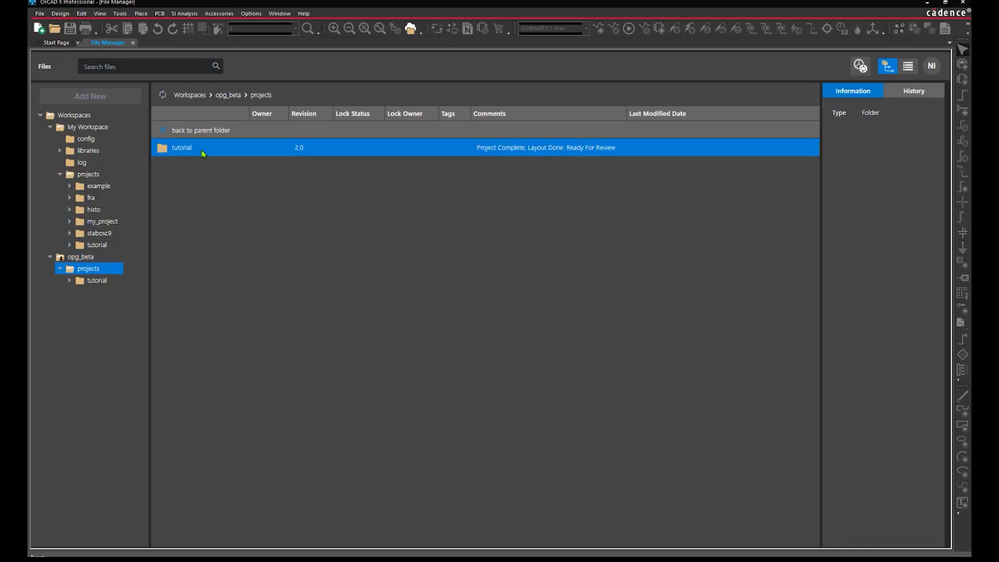
pyautogui.doubleClick(203, 153)
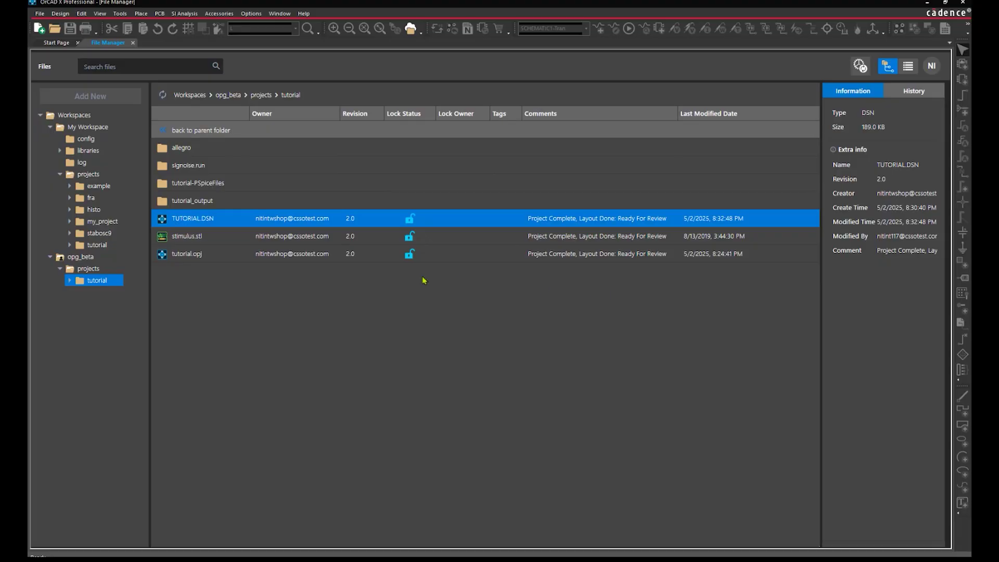
pyautogui.click(185, 154)
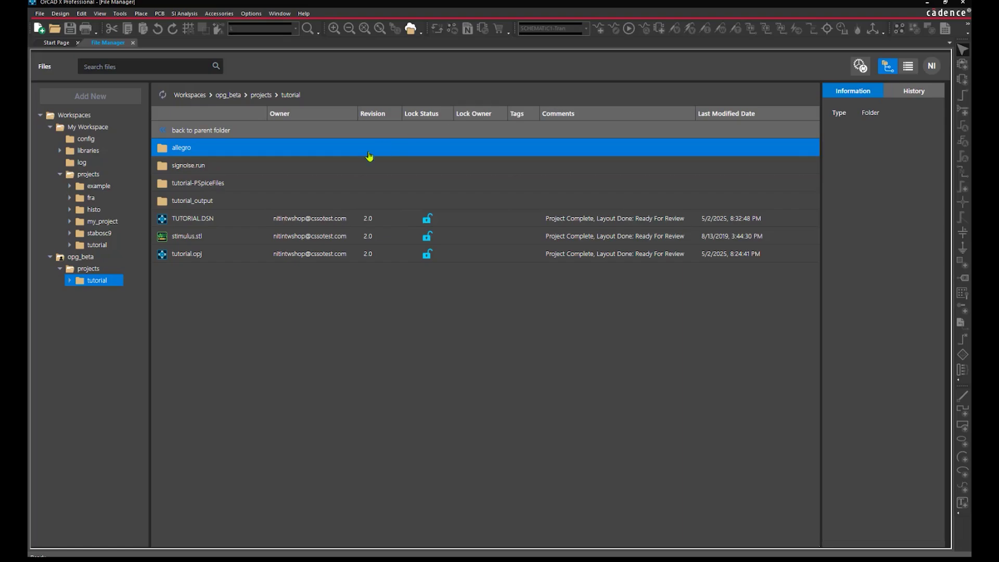
# Review TUTORIAL.DSN's revision history, opening revision 1.0's actions without deleting anything
pyautogui.click(191, 222)
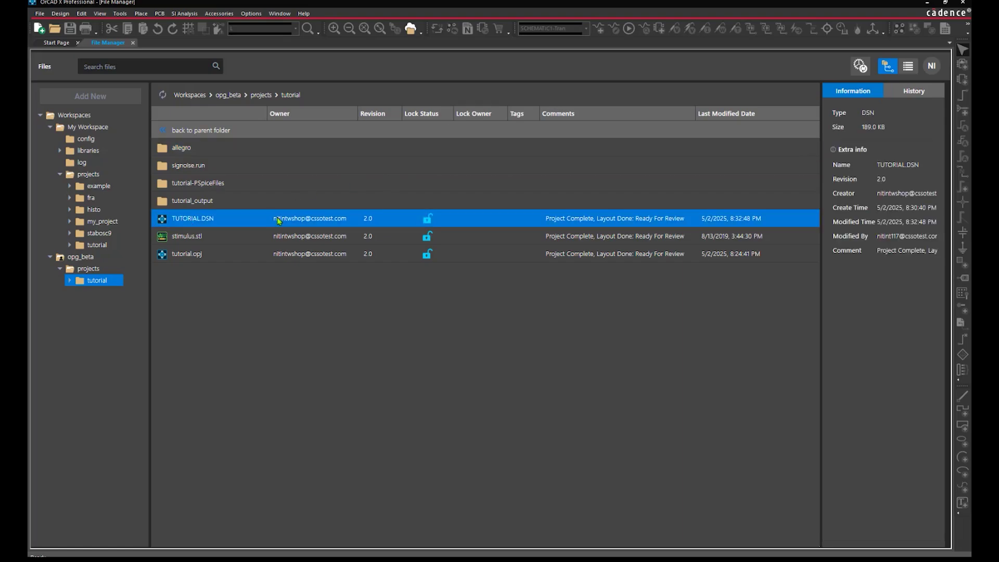
pyautogui.click(910, 99)
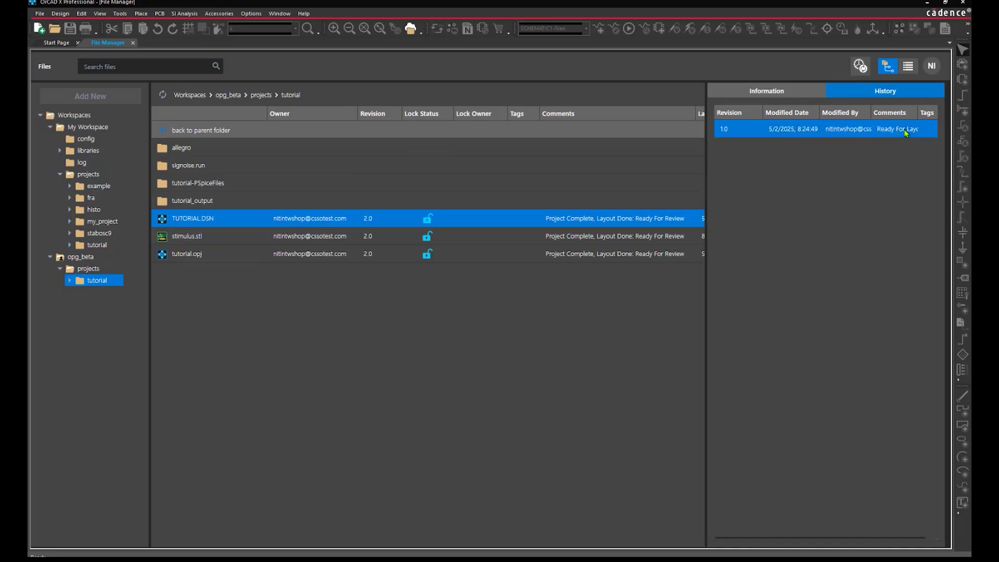
pyautogui.rightClick(906, 133)
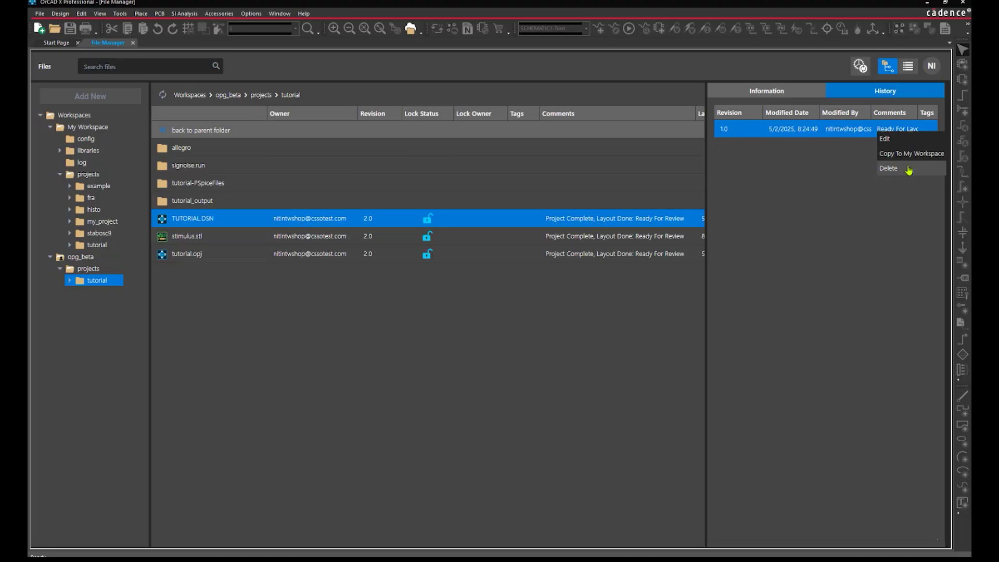
pyautogui.click(805, 197)
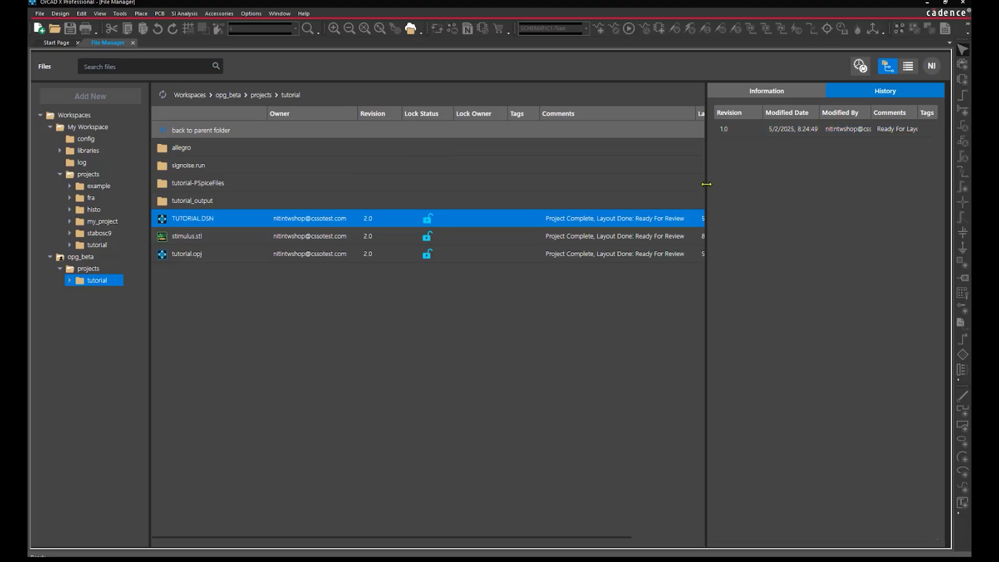
pyautogui.click(544, 298)
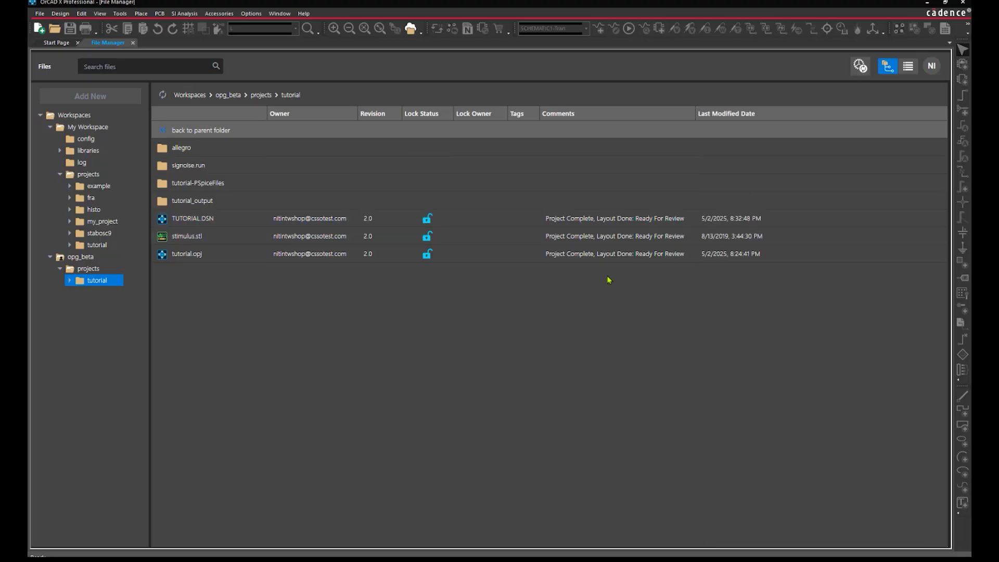
pyautogui.click(181, 148)
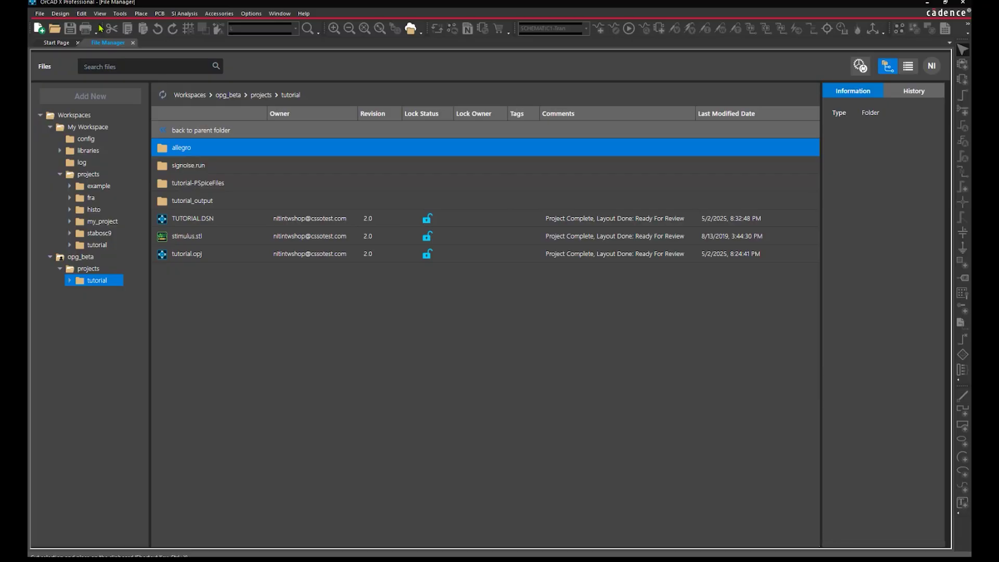
# Add a new user's e-mail to the opg_beta workspace's Shared with list as a Viewer
pyautogui.click(99, 13)
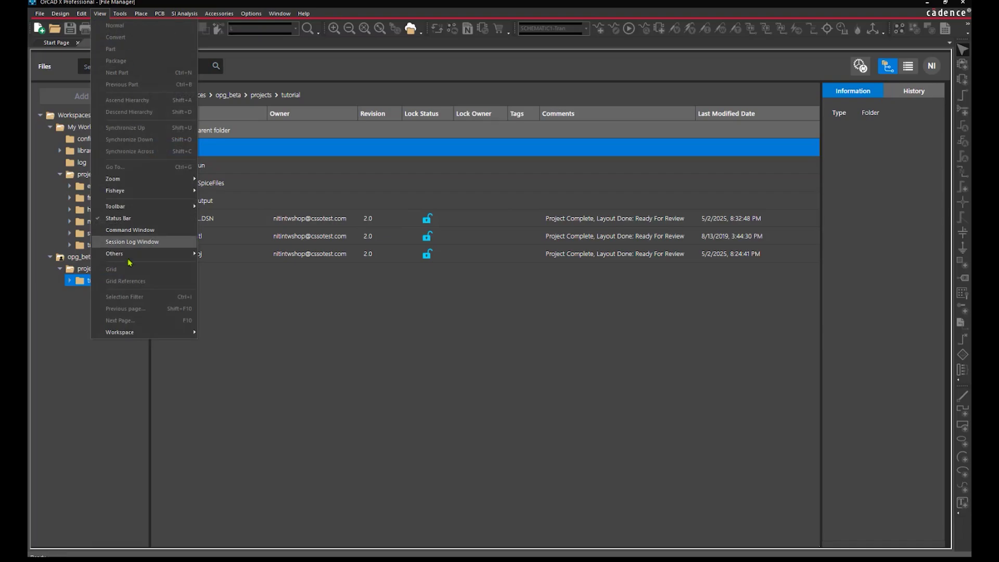
pyautogui.moveTo(140, 332)
pyautogui.click(212, 343)
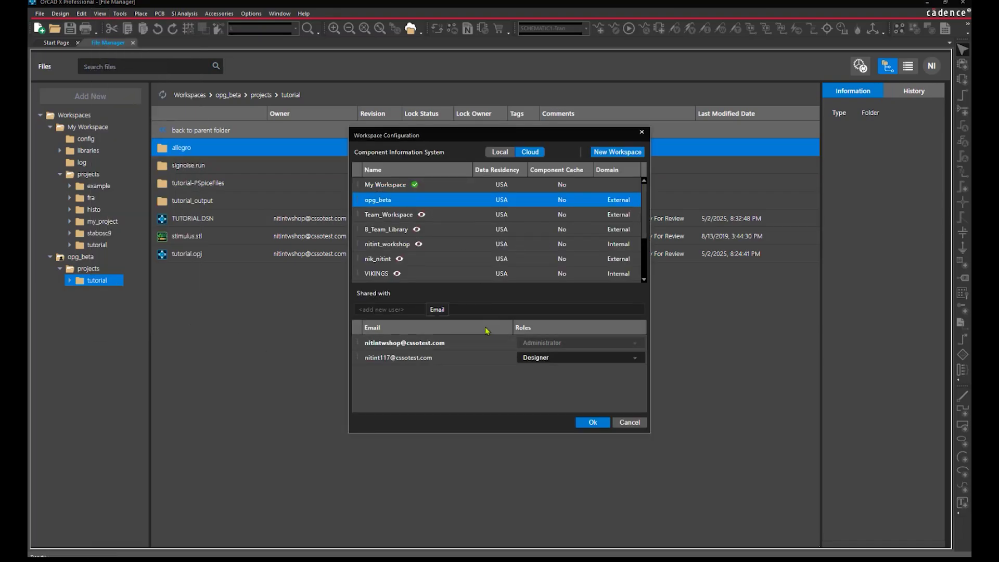
pyautogui.press('Return')
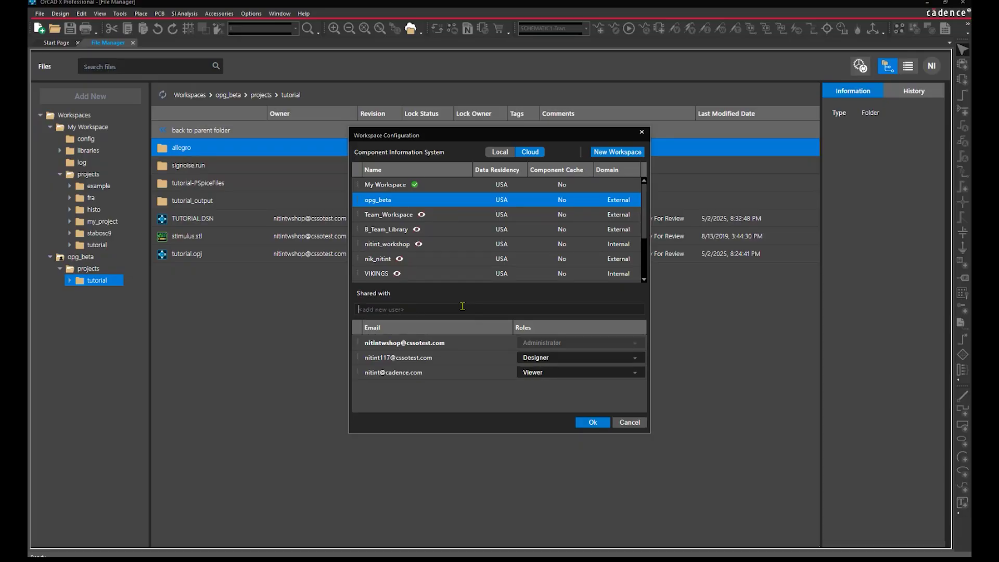
pyautogui.click(594, 423)
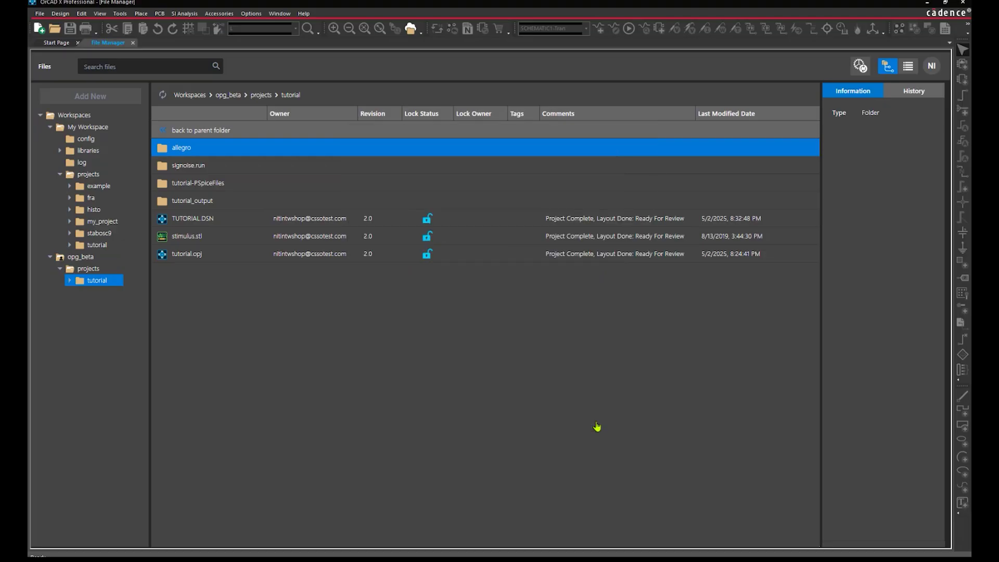
pyautogui.moveTo(989, 209); pyautogui.dragTo(352, 157)
# Maximize the browser, go to betapcb.cadence.com/dashboard and open the tutorial.opj project
pyautogui.doubleClick(353, 157)
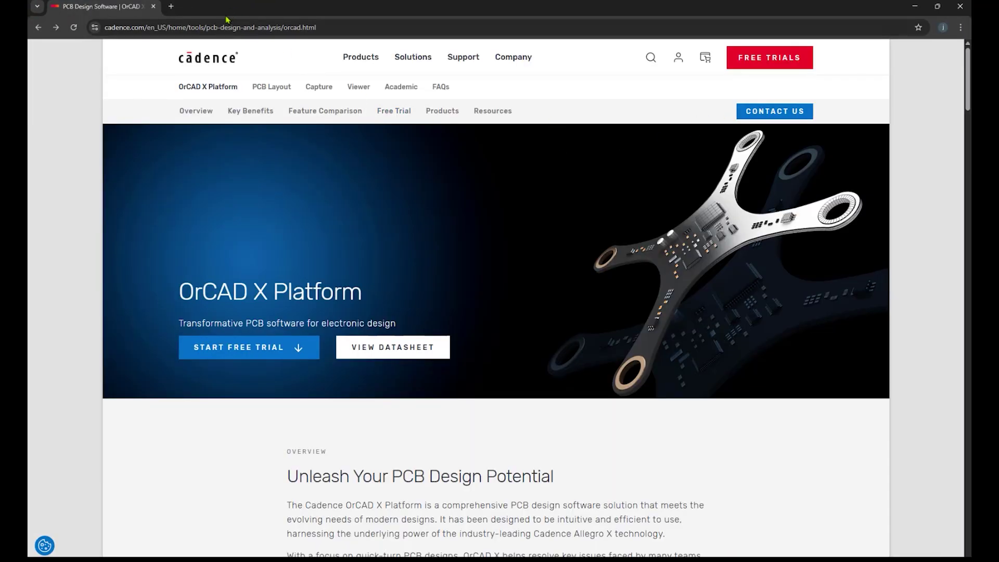
pyautogui.click(264, 21)
pyautogui.write('betapcb.cadence.com/dashboard')
pyautogui.press('Return')
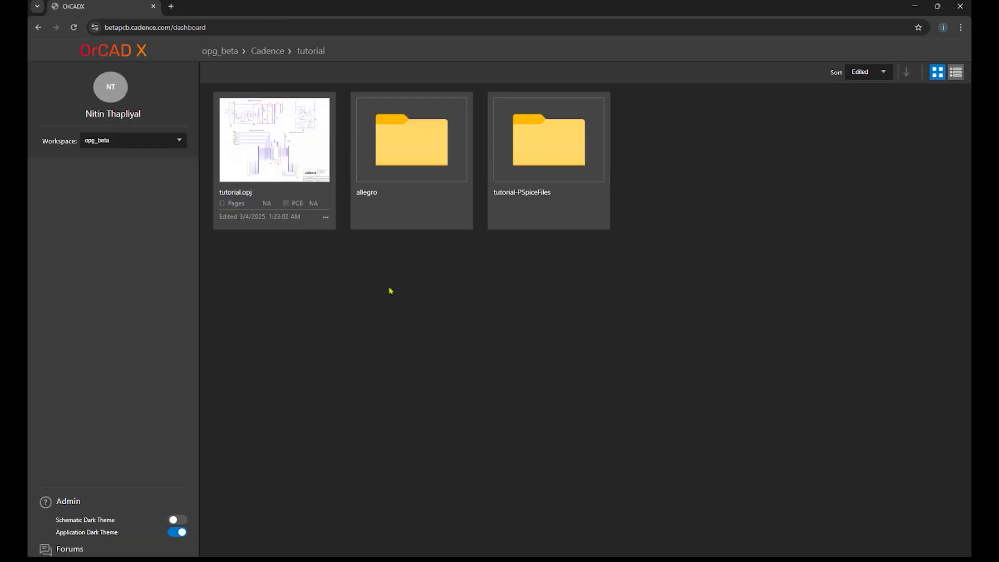
pyautogui.click(302, 162)
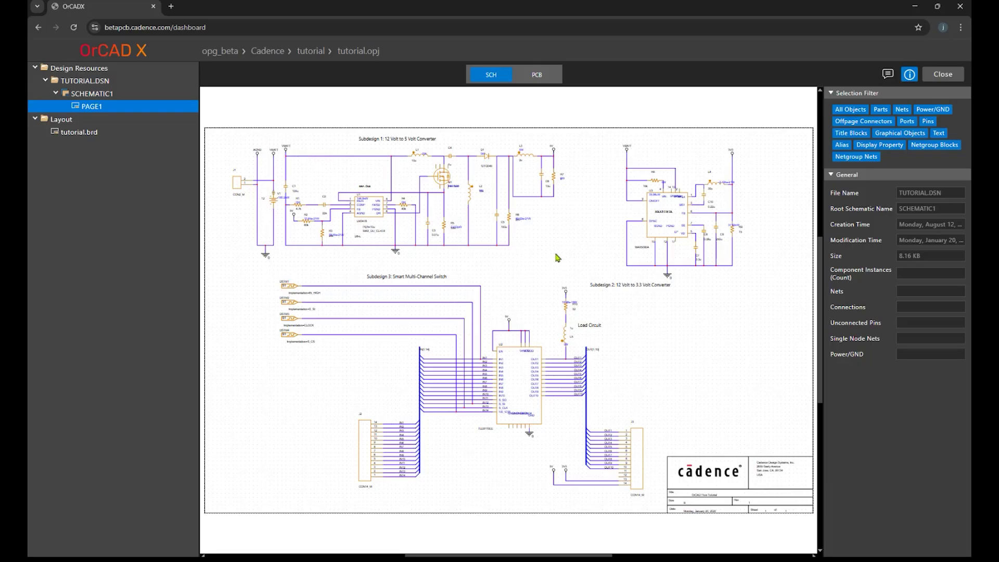
# Zoom and pan the schematic to inspect part U1's properties, then show the review comments
pyautogui.scroll(3, 558, 257)
pyautogui.scroll(1, 567, 254)
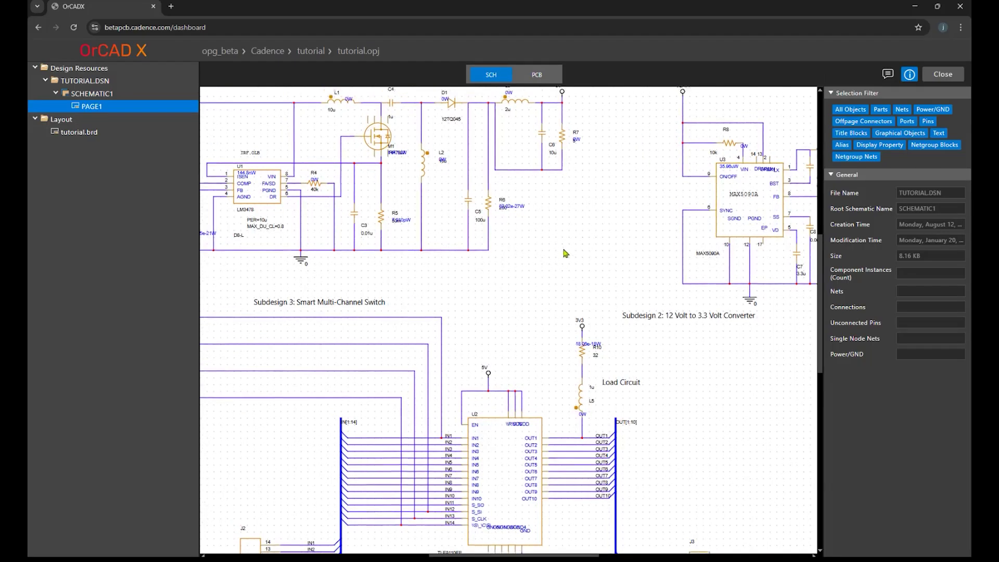
pyautogui.moveTo(564, 250); pyautogui.dragTo(655, 344, button='middle')
pyautogui.moveTo(517, 291)
pyautogui.mouseDown(button='middle')
pyautogui.moveTo(552, 302)
pyautogui.moveTo(496, 255)
pyautogui.moveTo(501, 348)
pyautogui.moveTo(587, 350)
pyautogui.mouseUp(button='middle')
pyautogui.moveTo(506, 367)
pyautogui.mouseDown(button='middle')
pyautogui.moveTo(590, 370)
pyautogui.moveTo(552, 376)
pyautogui.moveTo(258, 214)
pyautogui.mouseUp(button='middle')
pyautogui.click(337, 227)
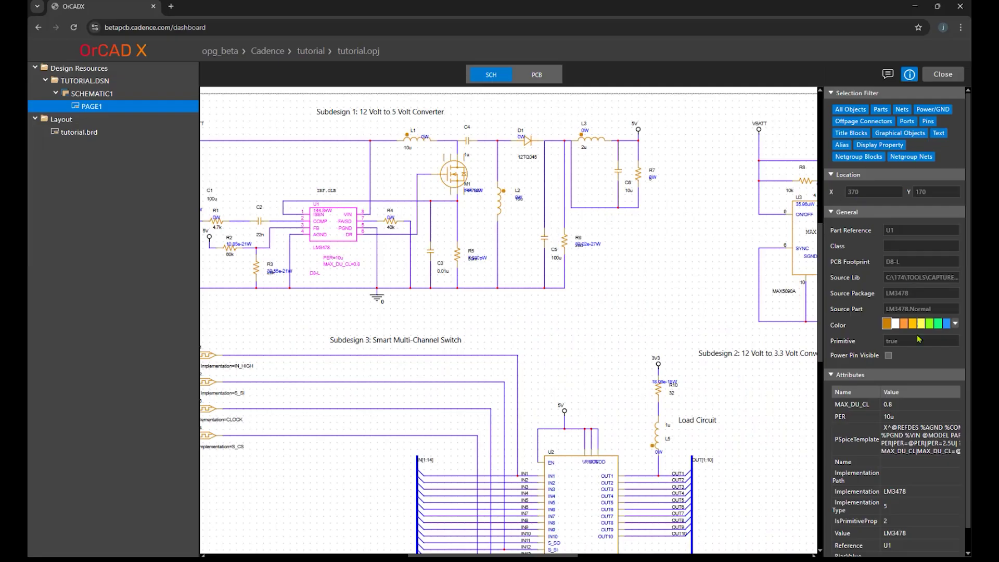
pyautogui.scroll(-1, 912, 426)
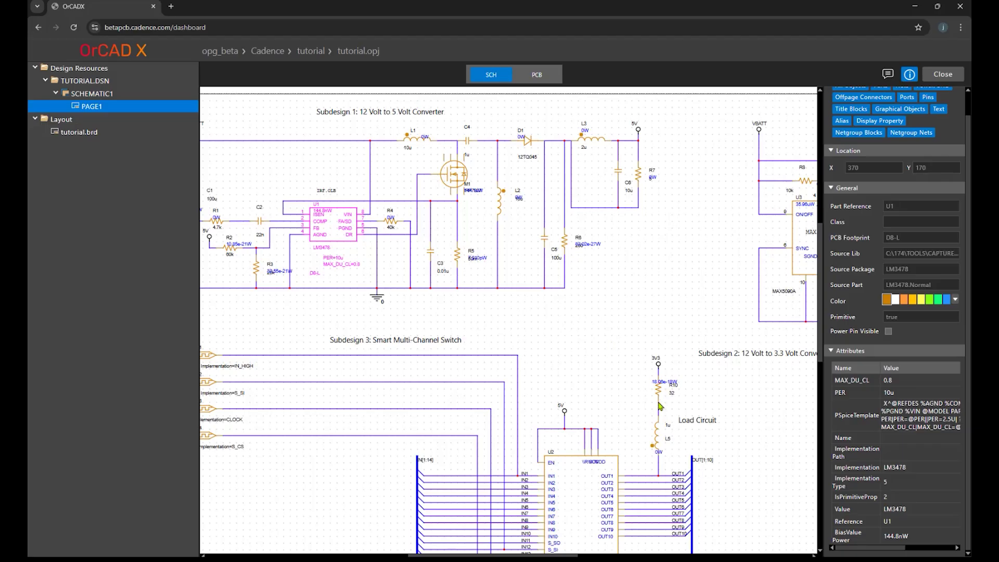
pyautogui.click(888, 74)
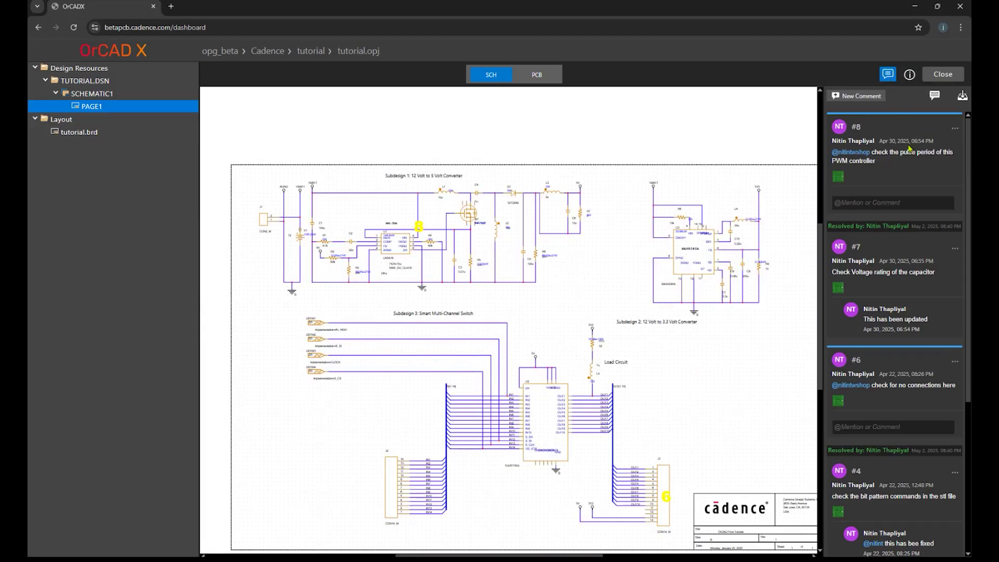
# After viewing comment #8, outline diode D1 and post 'check Power rating of this diode' with a user mention
pyautogui.click(893, 175)
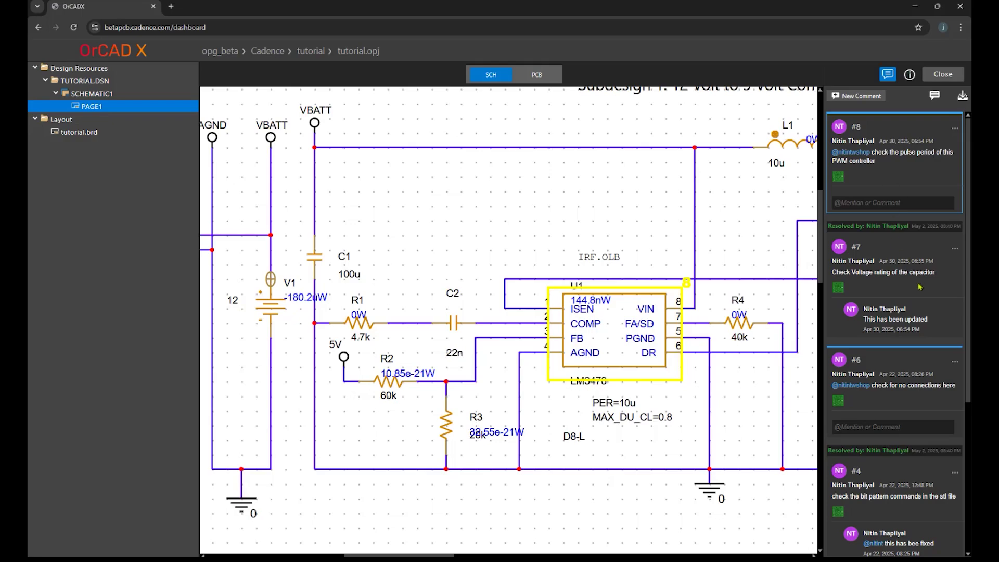
pyautogui.keyDown('ctrl'); pyautogui.scroll(-4, 756, 307); pyautogui.keyUp('ctrl')
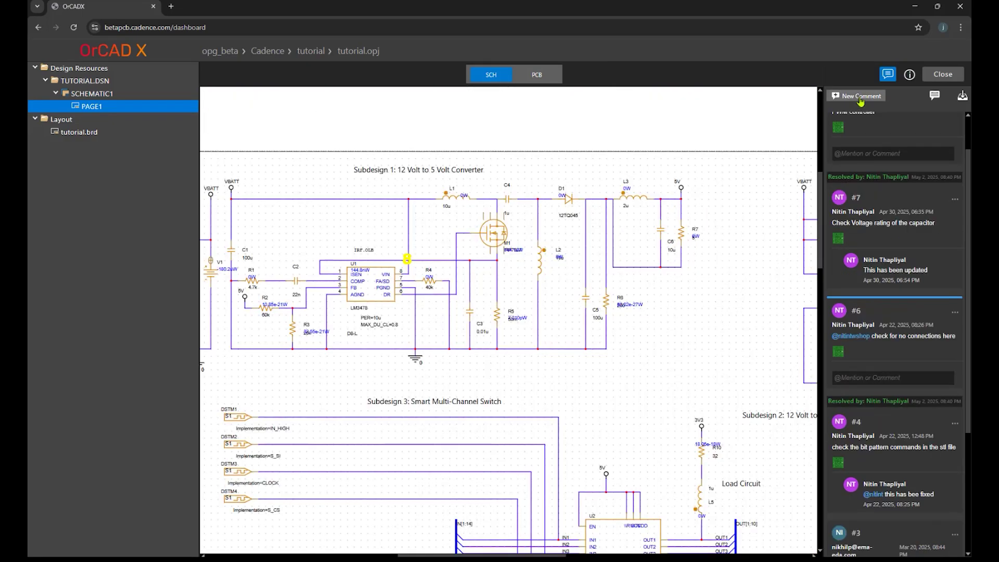
pyautogui.click(861, 98)
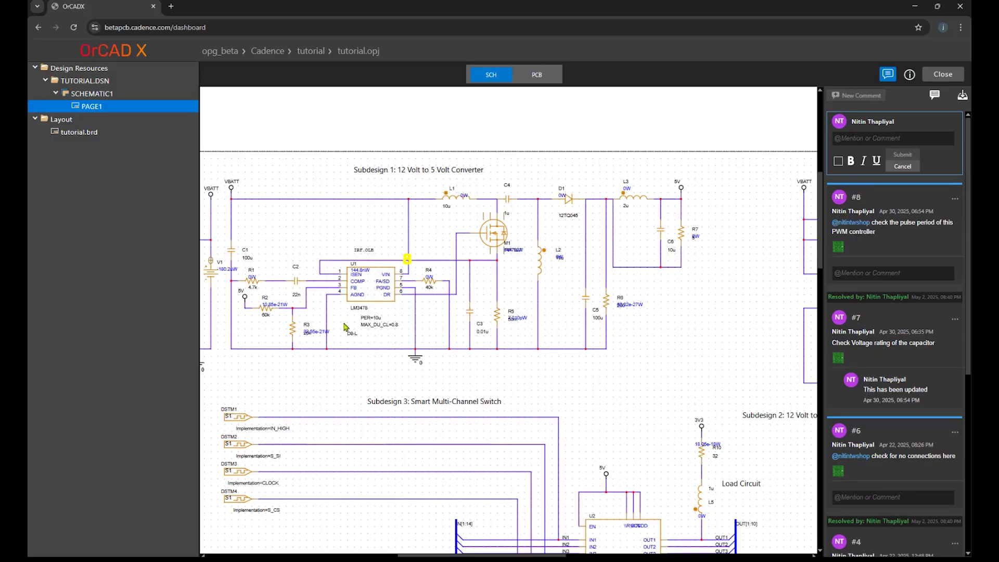
pyautogui.moveTo(541, 181); pyautogui.dragTo(590, 219)
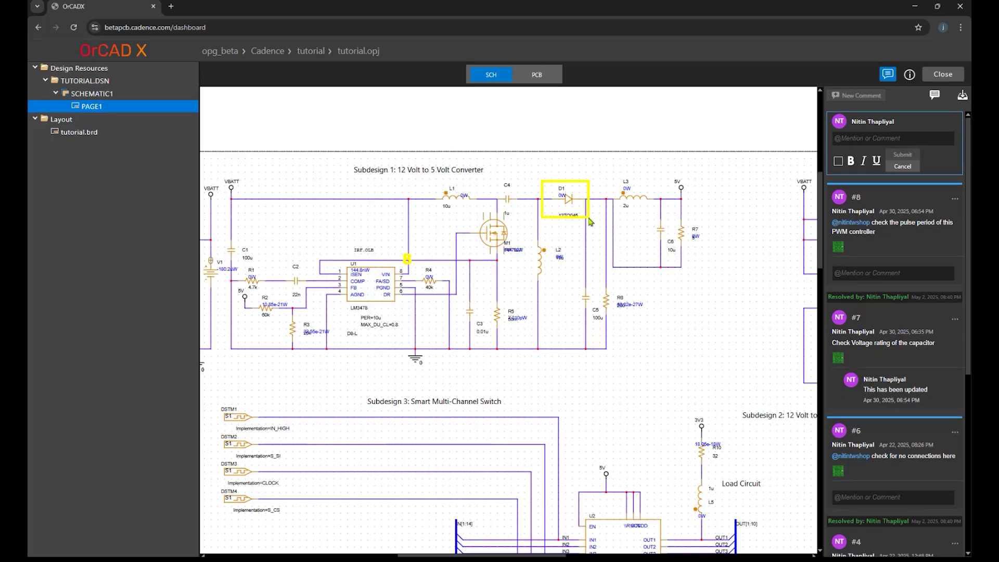
pyautogui.click(870, 139)
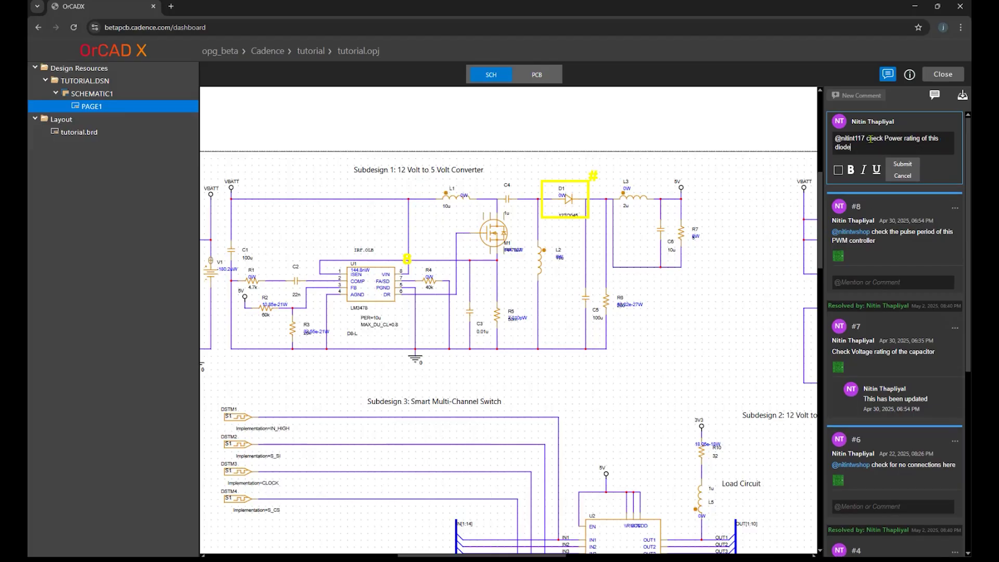
pyautogui.click(904, 165)
# Show the file information panel, then view the tutorial.brd PCB layout
pyautogui.click(910, 75)
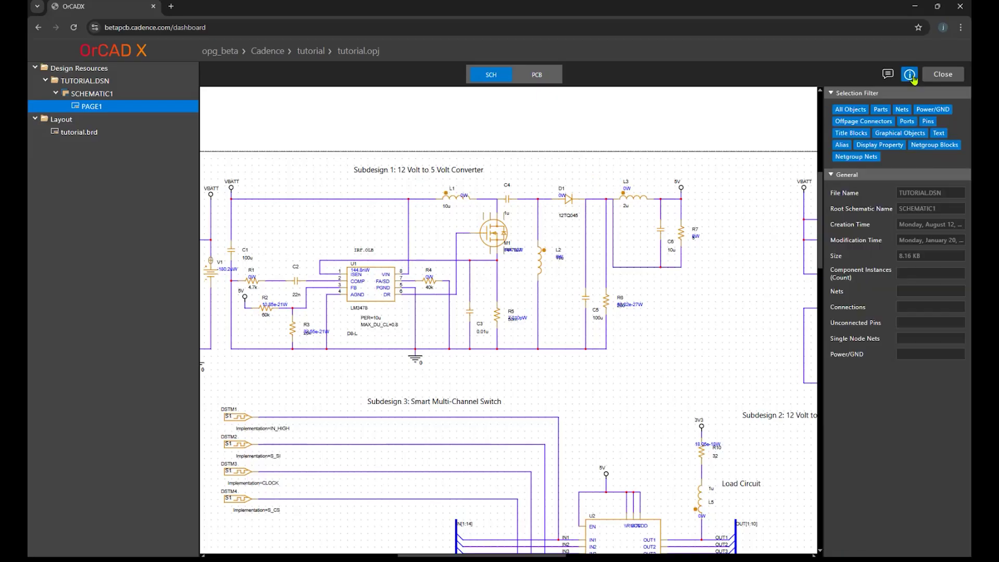
pyautogui.scroll(-1, 770, 290)
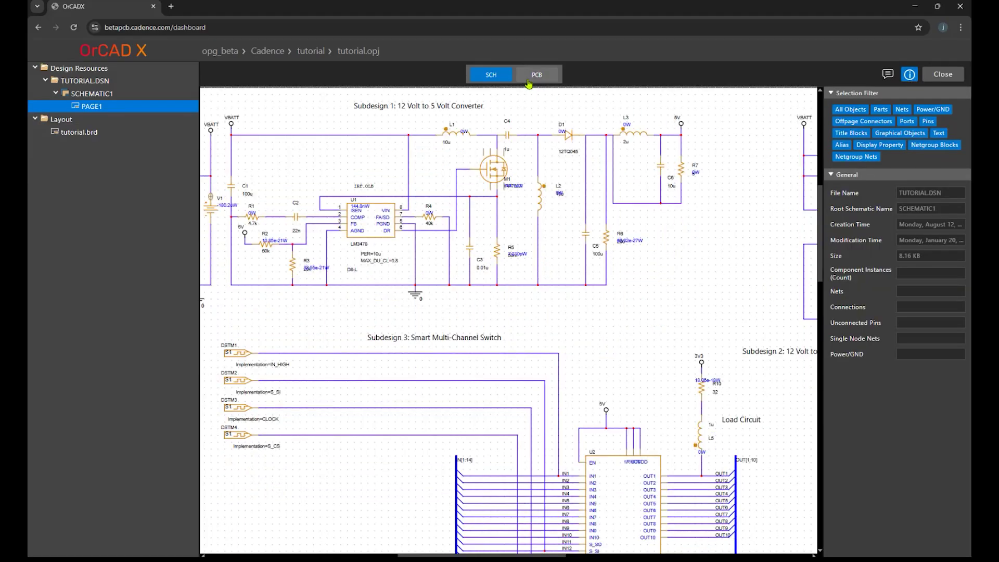
pyautogui.click(529, 85)
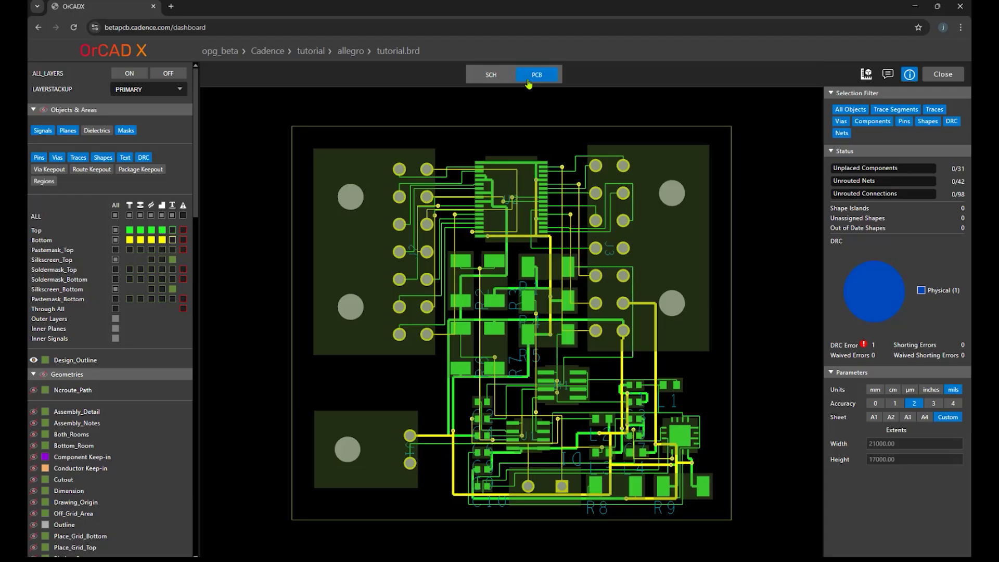